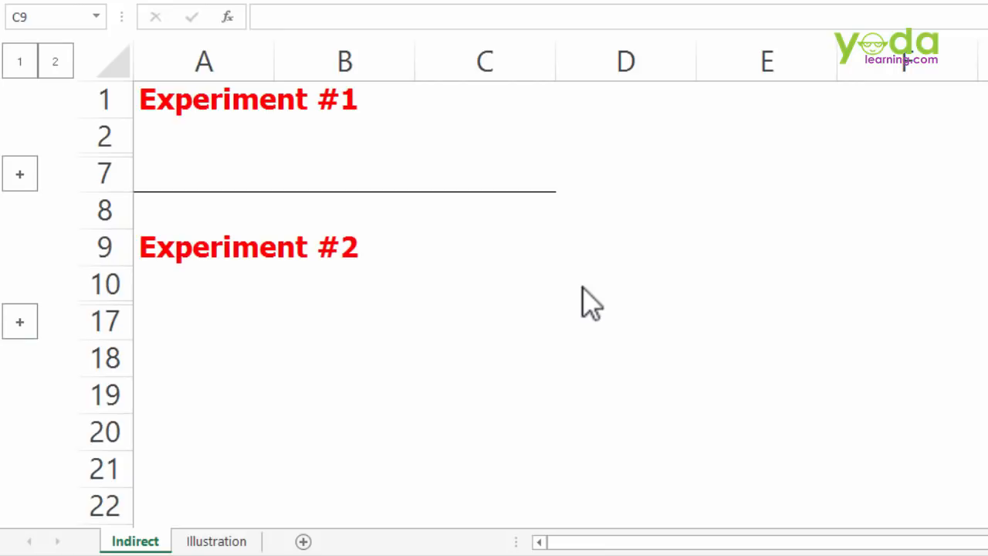
Step: Expand the grouped rows under Experiment #2 and examine the JAN, FEB and MAR columns with their values
{"action": "left_click", "coordinate": [20, 324]}
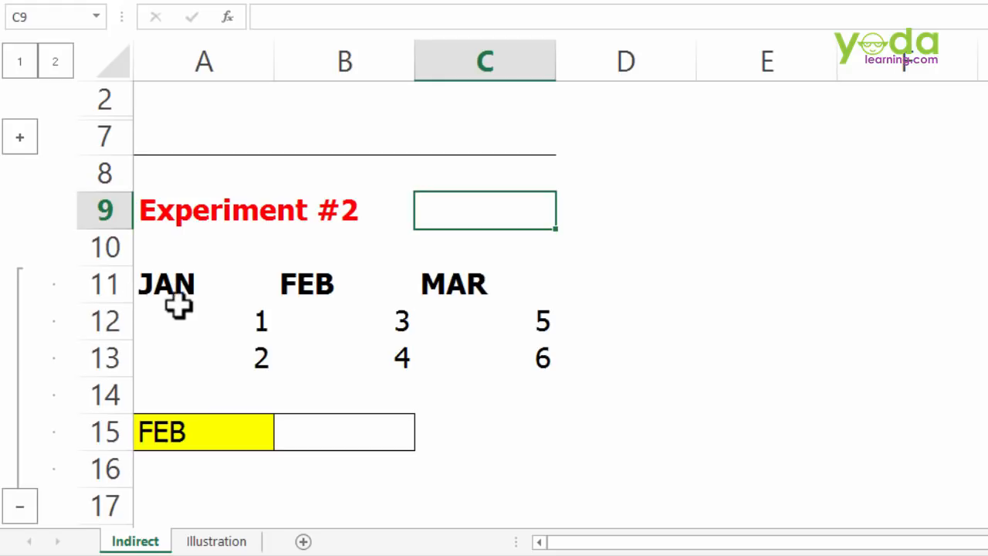
{"action": "left_click", "coordinate": [205, 286]}
{"action": "left_click_drag", "start_coordinate": [375, 299], "coordinate": [255, 360]}
{"action": "left_click_drag", "start_coordinate": [360, 284], "coordinate": [352, 347]}
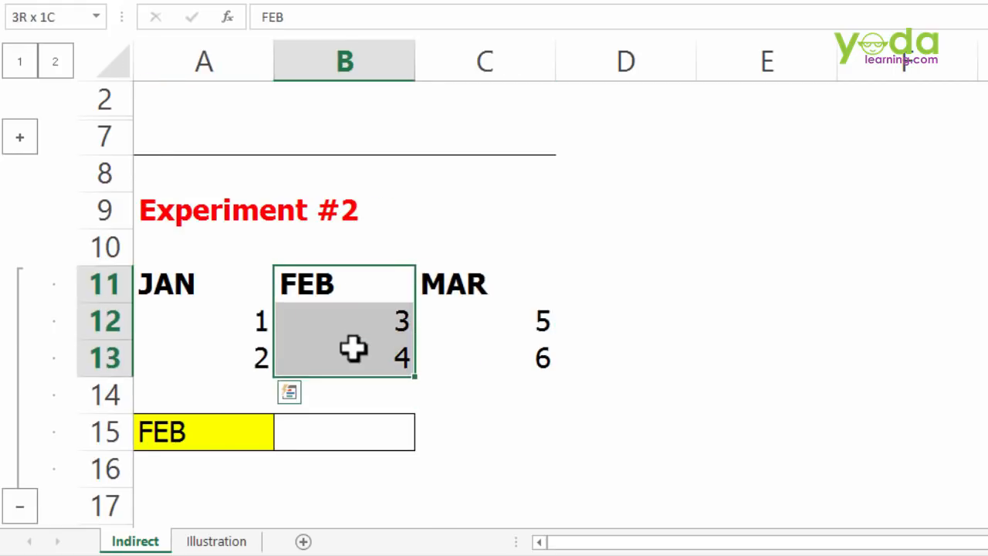
{"action": "left_click_drag", "start_coordinate": [509, 285], "coordinate": [506, 352]}
{"action": "left_click_drag", "start_coordinate": [474, 280], "coordinate": [481, 356]}
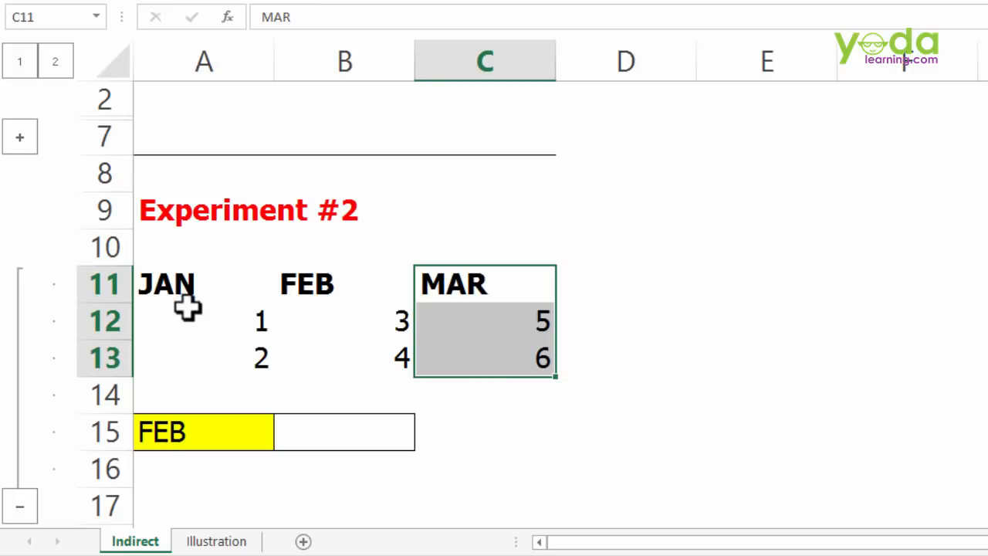
{"action": "left_click_drag", "start_coordinate": [189, 321], "coordinate": [192, 349]}
{"action": "left_click", "coordinate": [362, 321]}
{"action": "left_click_drag", "start_coordinate": [363, 321], "coordinate": [363, 355]}
{"action": "left_click_drag", "start_coordinate": [486, 326], "coordinate": [498, 355]}
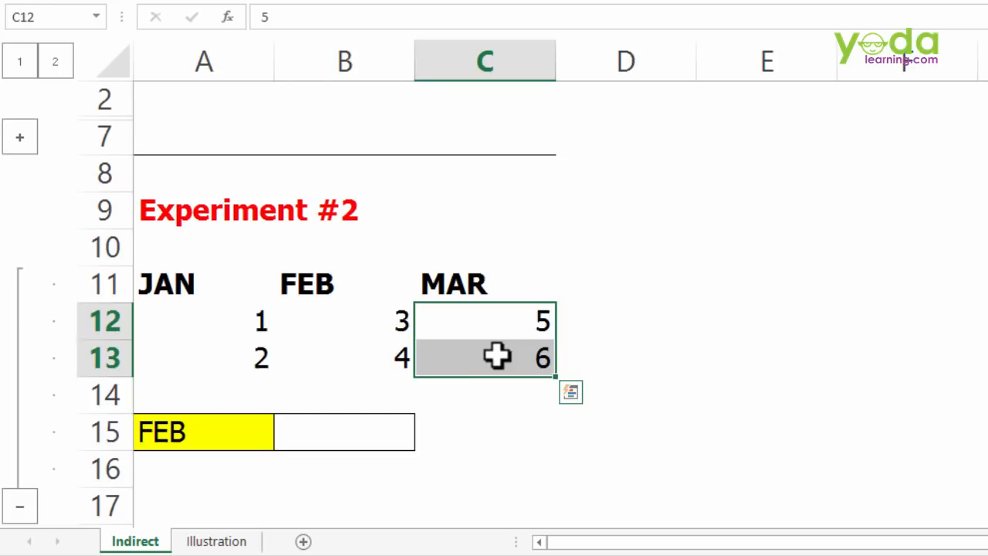
Step: Choose MAR as the month in A15 and enter 11 as its total in B15
{"action": "scroll", "coordinate": [489, 349], "scroll_direction": "down", "scroll_amount": 1}
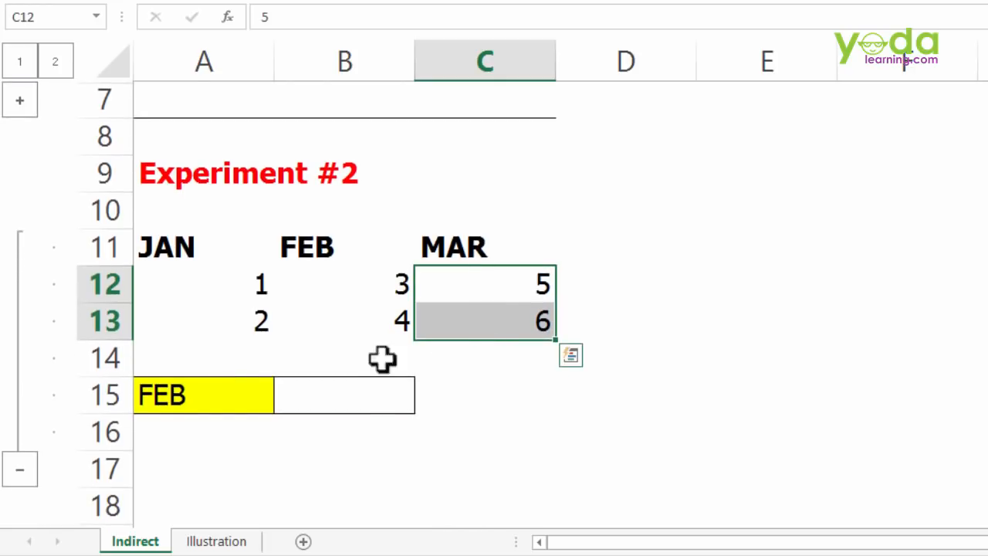
{"action": "left_click", "coordinate": [348, 395]}
{"action": "left_click", "coordinate": [246, 387]}
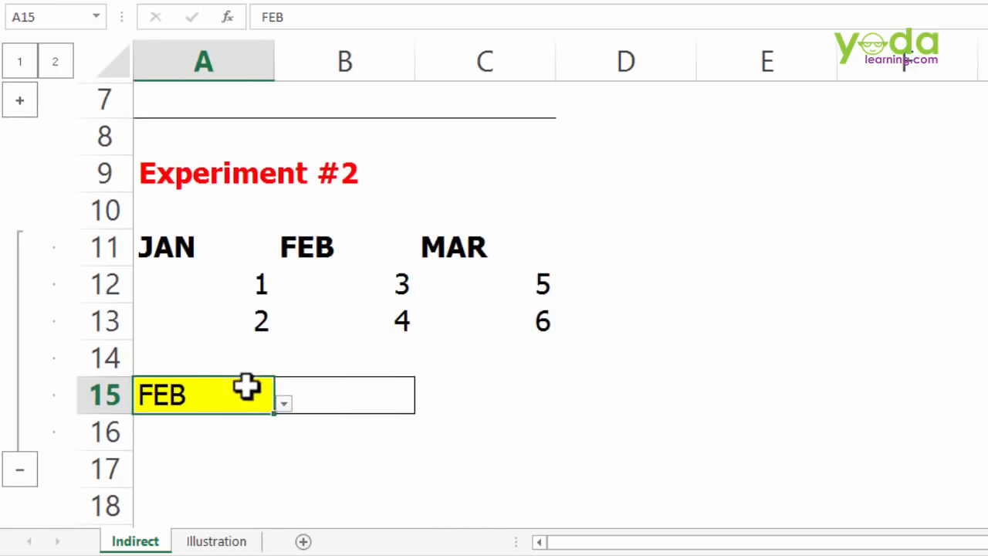
{"action": "left_click", "coordinate": [282, 405]}
{"action": "left_click", "coordinate": [239, 496]}
{"action": "left_click", "coordinate": [357, 401]}
{"action": "type", "text": "11"}
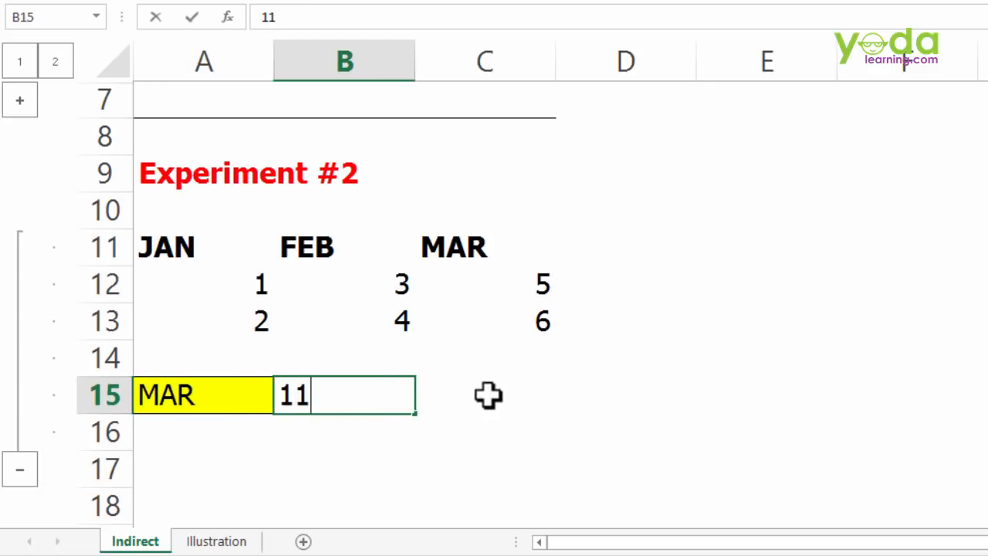
{"action": "left_click", "coordinate": [450, 397]}
Step: Switch the month in A15 to FEB and enter 7 as its total in B15
{"action": "left_click", "coordinate": [196, 390]}
{"action": "left_click", "coordinate": [280, 405]}
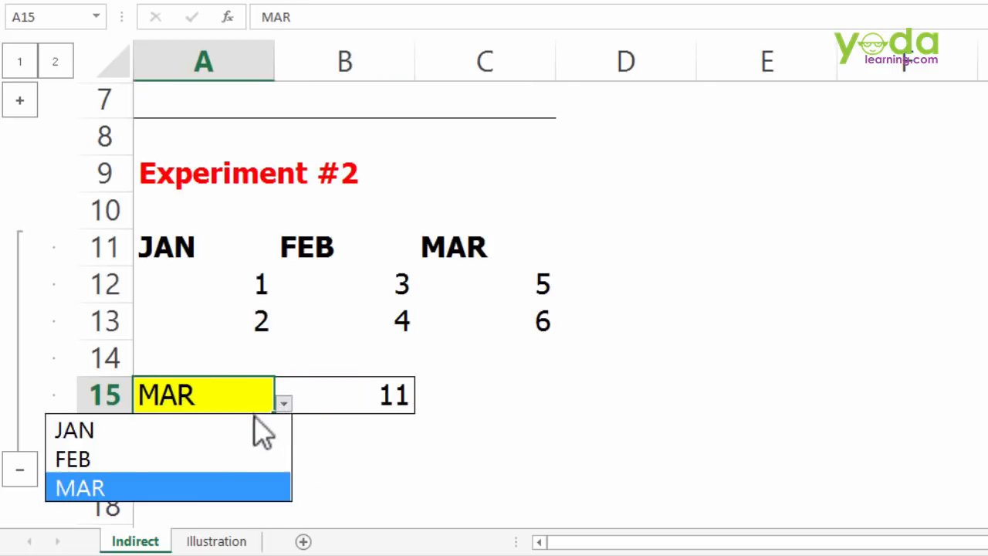
{"action": "left_click", "coordinate": [165, 463]}
{"action": "left_click", "coordinate": [355, 398]}
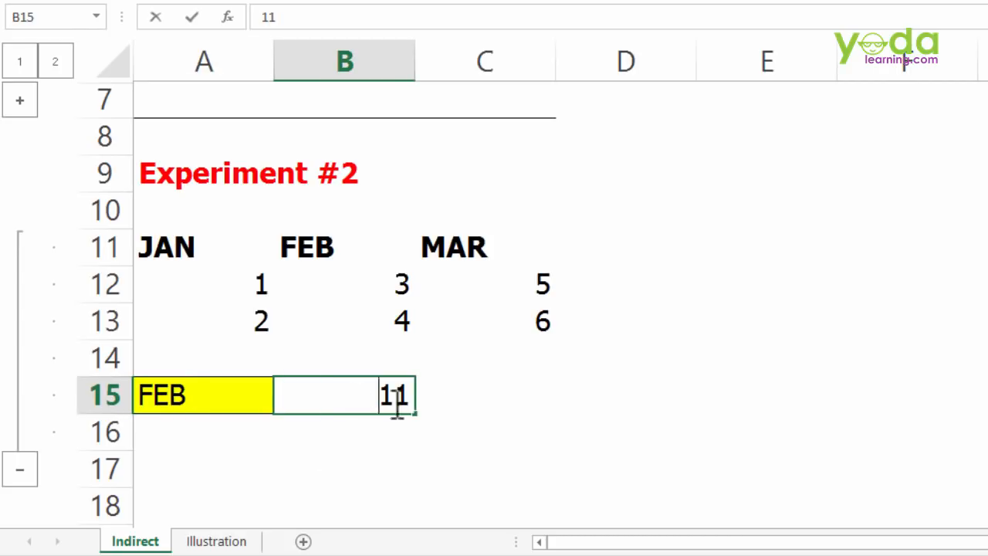
{"action": "type", "text": "7"}
{"action": "left_click", "coordinate": [470, 399]}
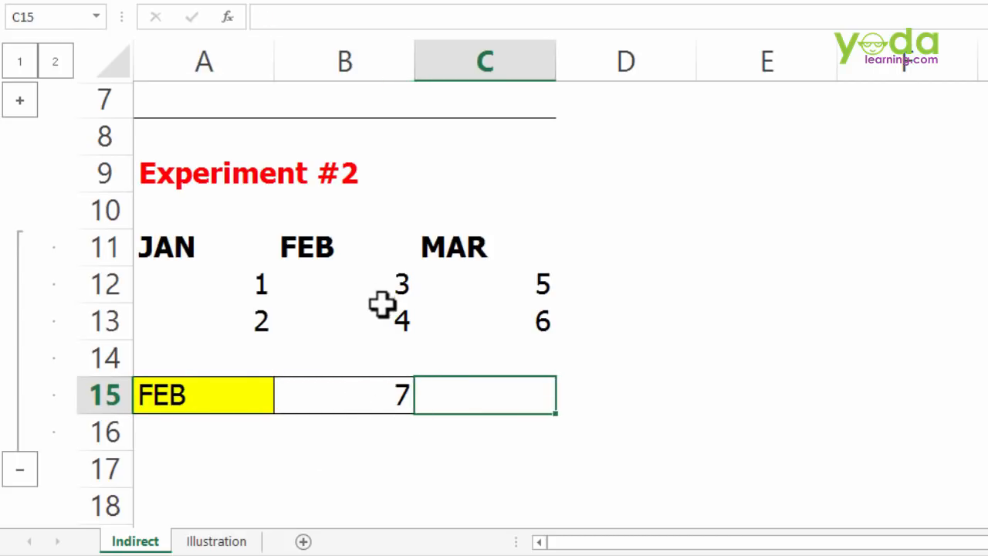
Step: Begin an IF formula in B15 that returns SUM(B12:B13) when A15="FEB"
{"action": "left_click", "coordinate": [385, 398]}
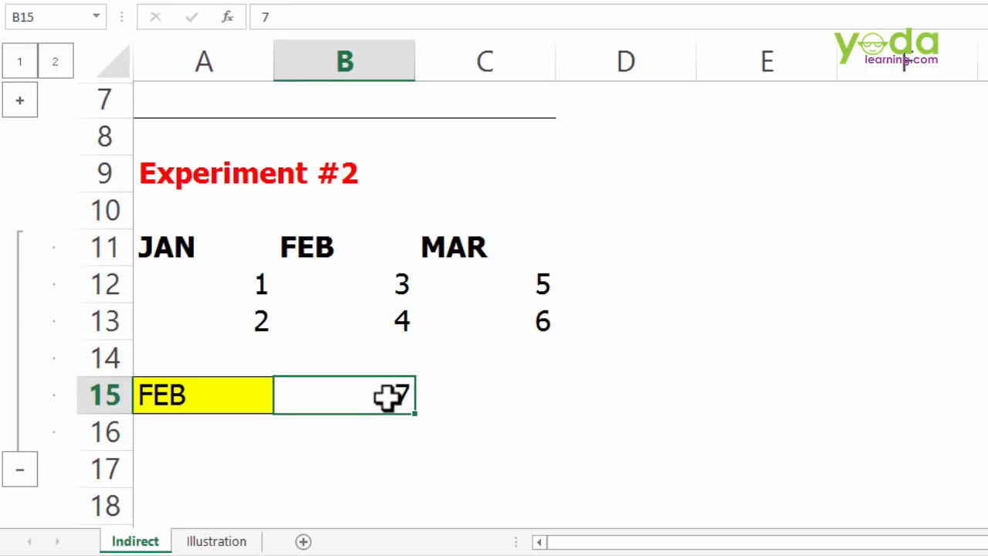
{"action": "type", "text": "=if"}
{"action": "key", "text": "Tab"}
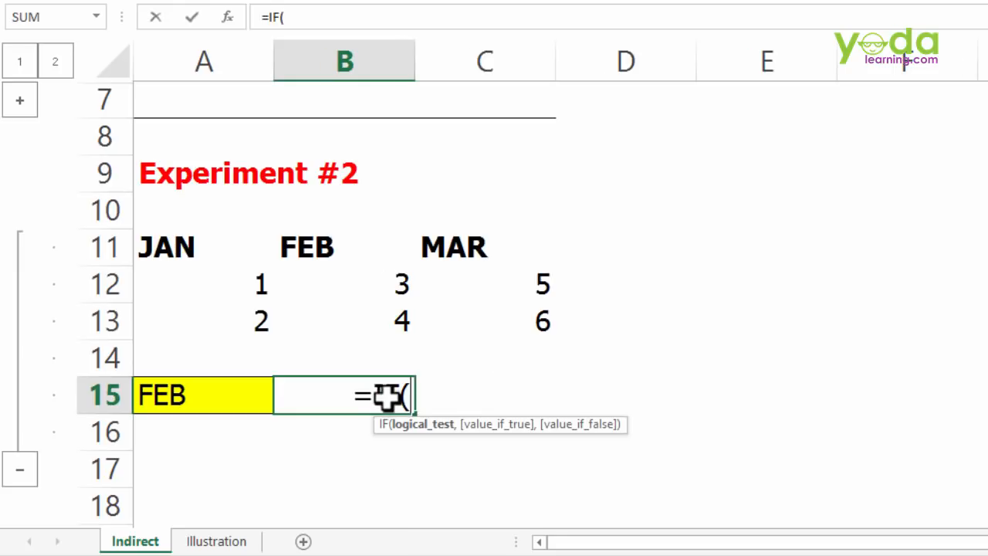
{"action": "left_click", "coordinate": [222, 395]}
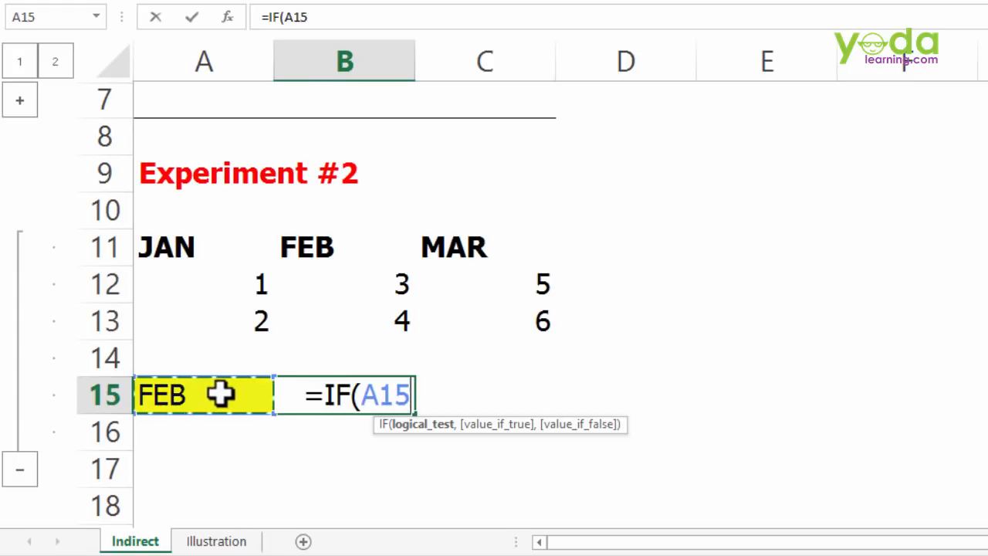
{"action": "type", "text": "=\"FE"}
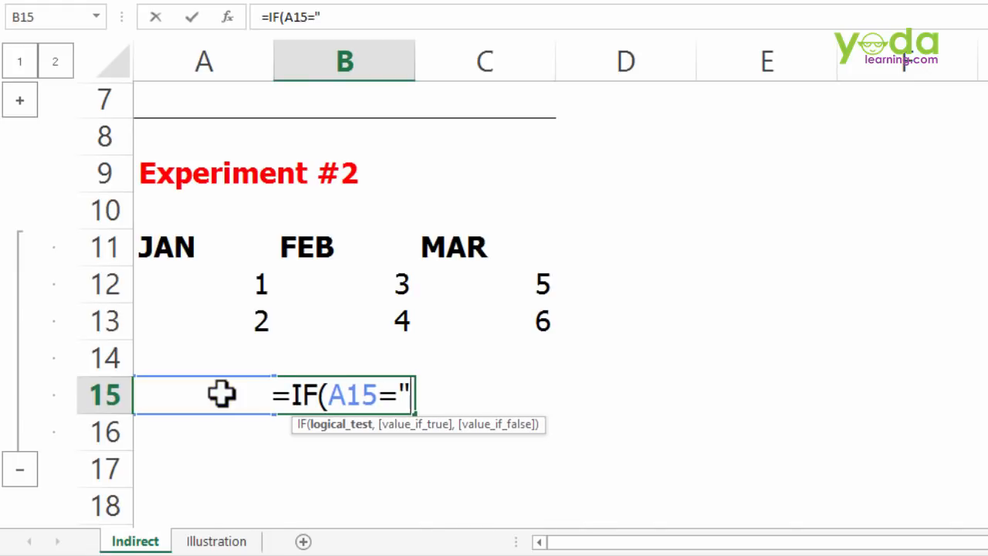
{"action": "type", "text": "B\""}
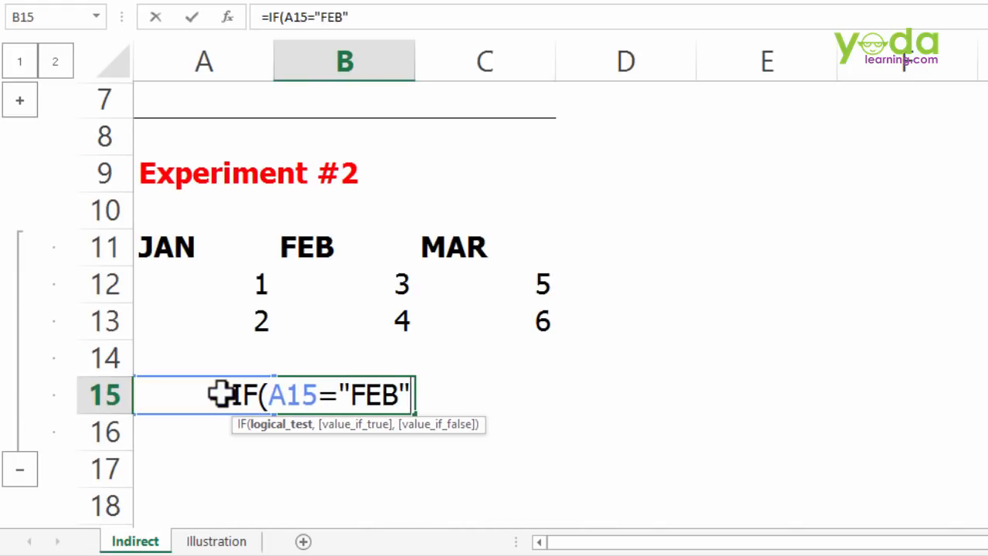
{"action": "type", "text": ",sum"}
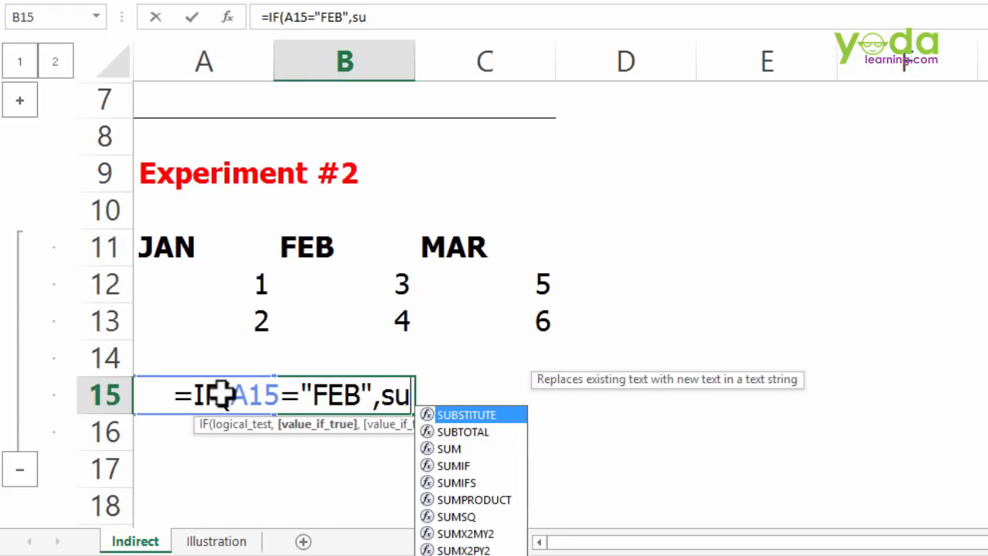
{"action": "key", "text": "Tab"}
{"action": "left_click_drag", "start_coordinate": [380, 281], "coordinate": [378, 315]}
{"action": "type", "text": ")"}
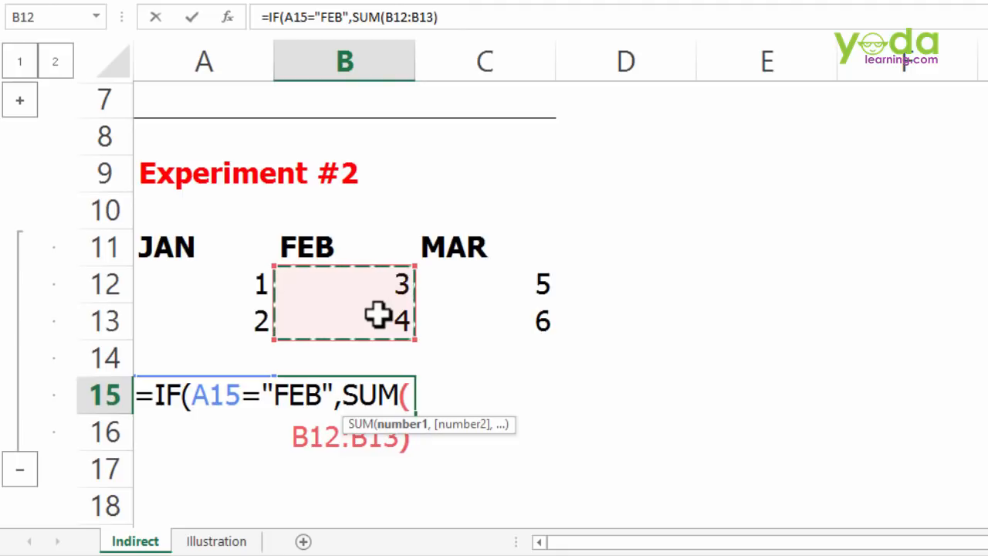
Step: Nest a second IF in the B15 formula that returns SUM(A12:A13) when A15="JAN"
{"action": "type", "text": ",if"}
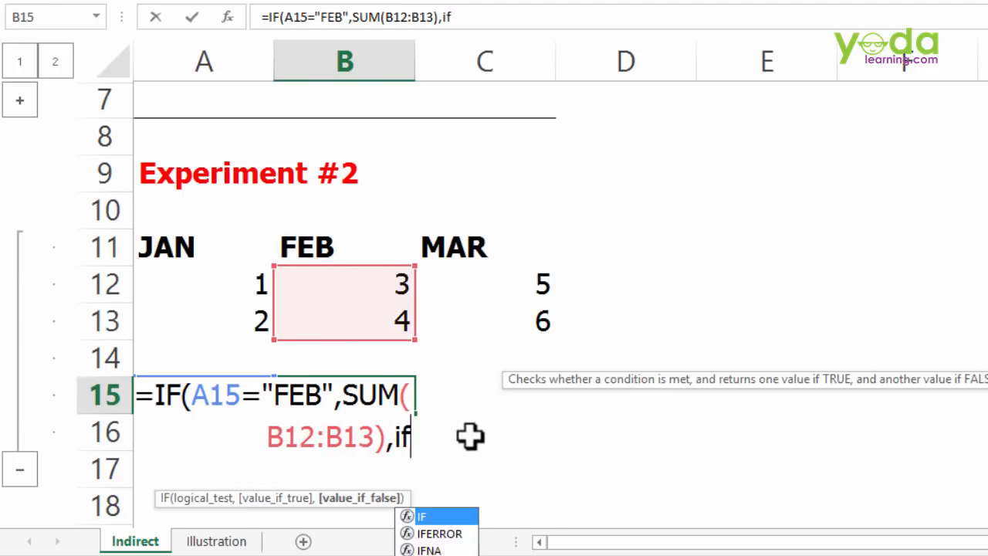
{"action": "key", "text": "Tab"}
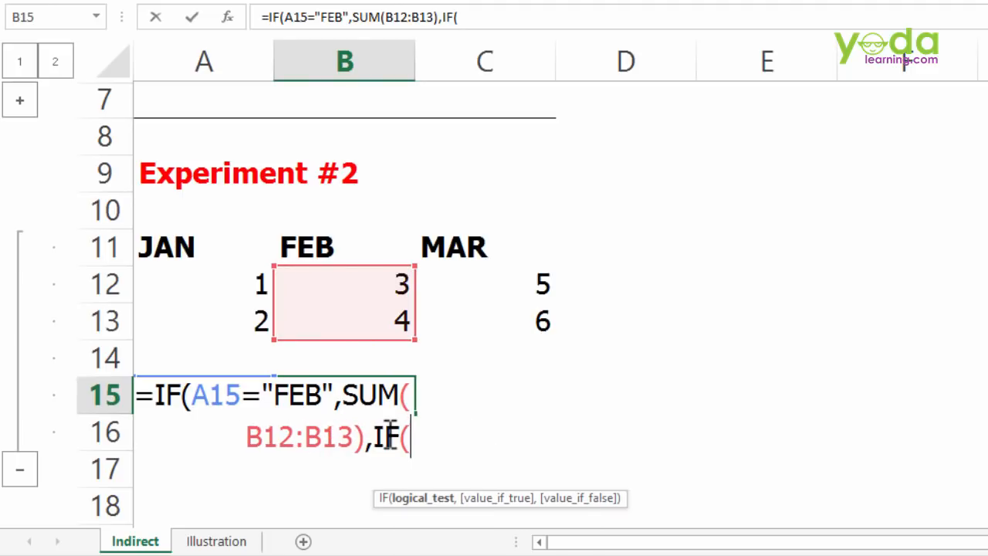
{"action": "type", "text": "A15"}
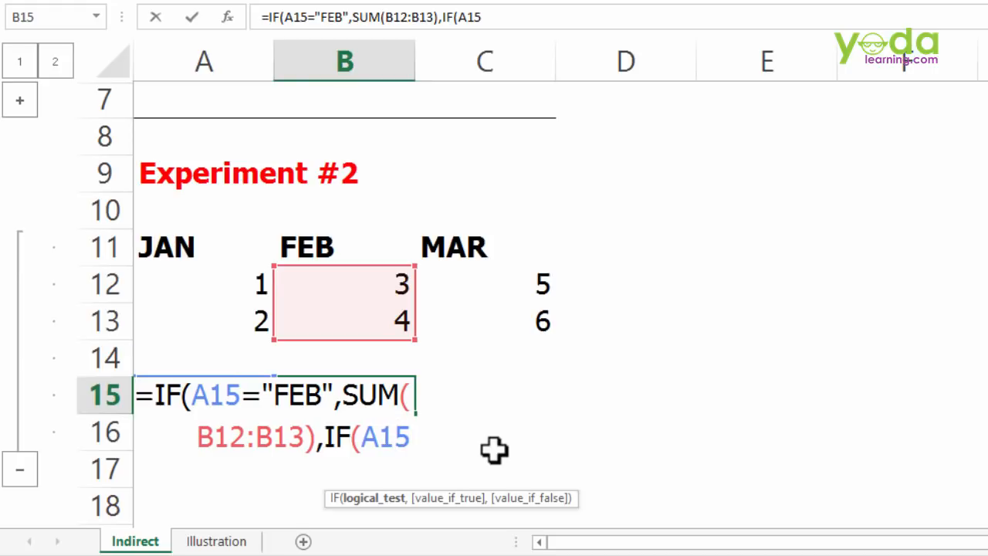
{"action": "type", "text": "="}
{"action": "type", "text": "\"JAN\""}
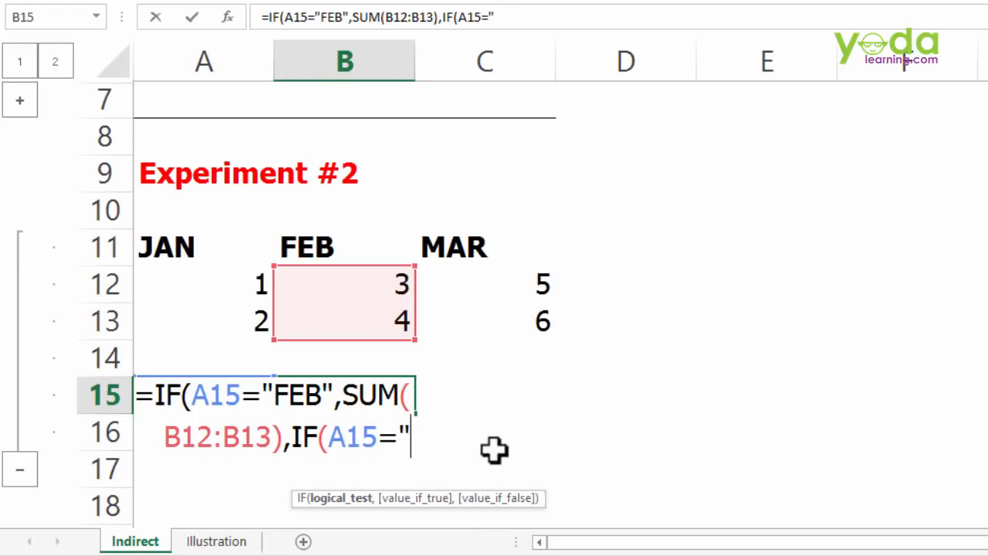
{"action": "type", "text": ","}
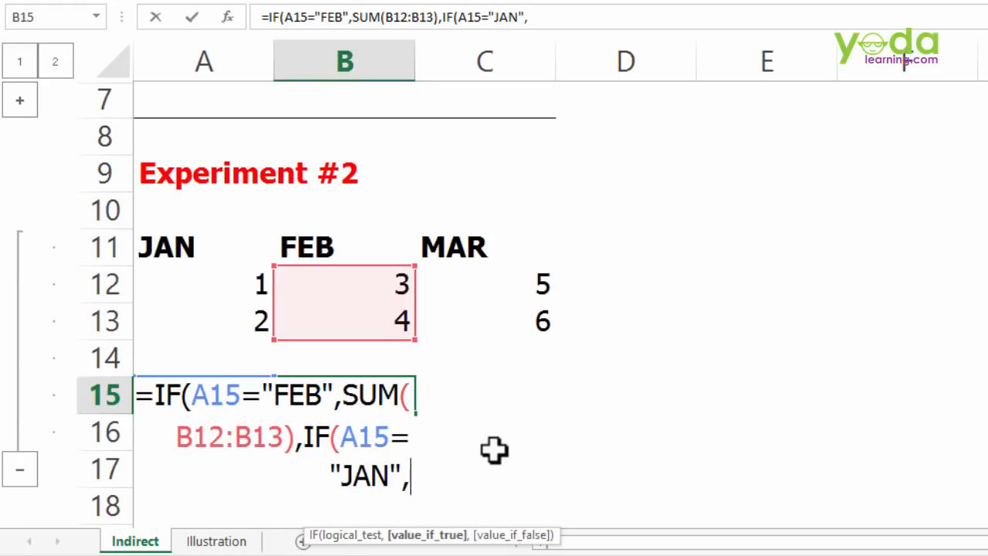
{"action": "type", "text": "SUM("}
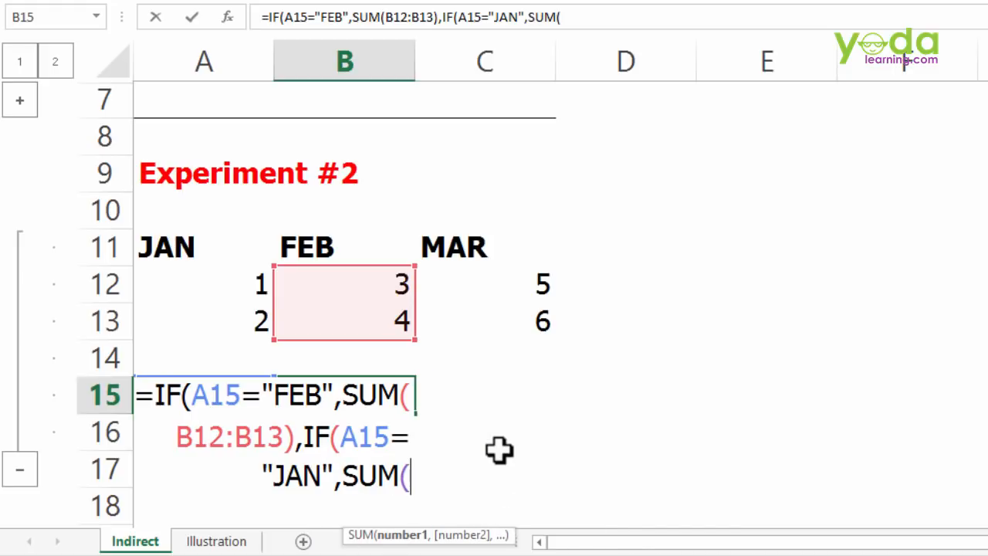
{"action": "left_click_drag", "start_coordinate": [221, 283], "coordinate": [218, 313]}
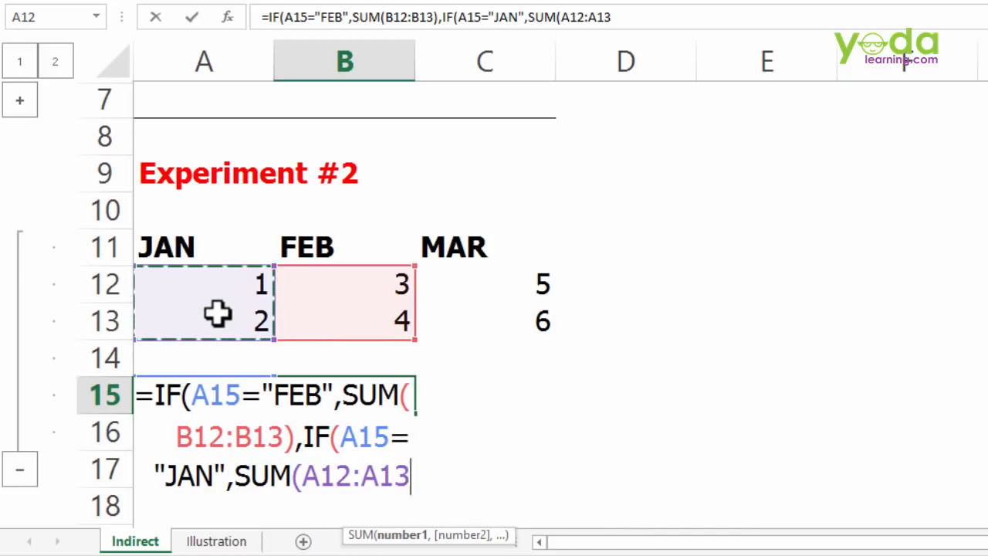
{"action": "type", "text": "),"}
Step: Complete the nested IF formula in B15 with SUM(C12:C13) as the value for any other month
{"action": "type", "text": "SUM("}
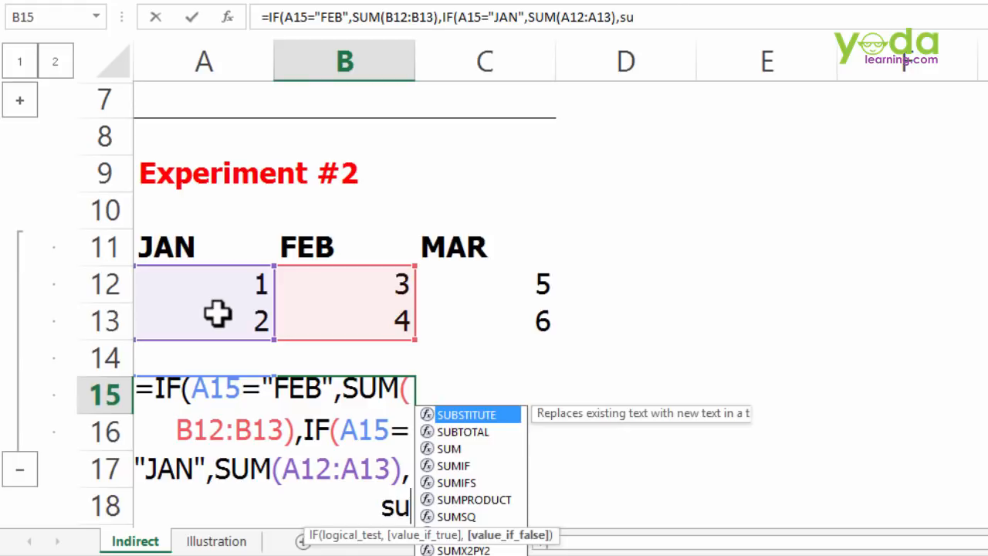
{"action": "left_click", "coordinate": [543, 280]}
{"action": "left_click_drag", "start_coordinate": [542, 279], "coordinate": [539, 316]}
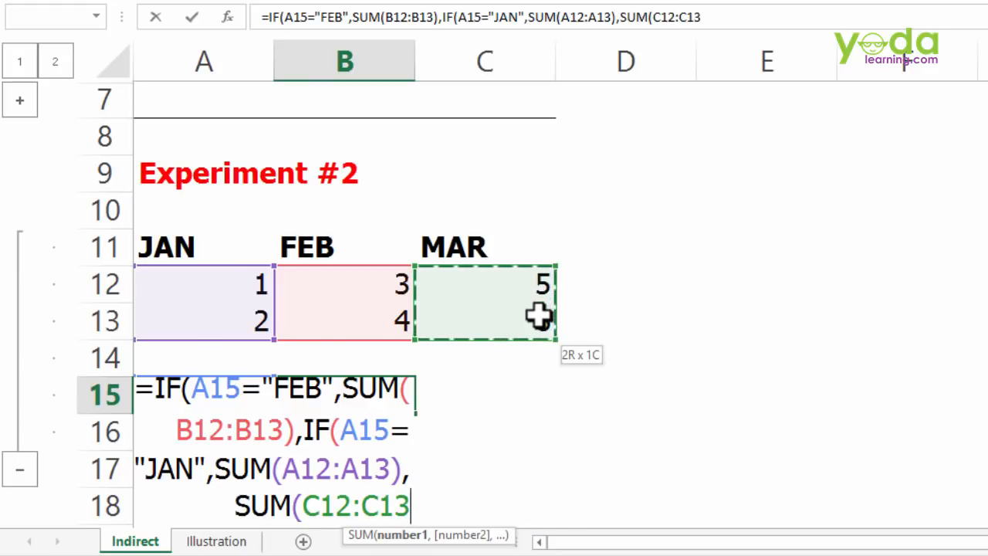
{"action": "type", "text": ")"}
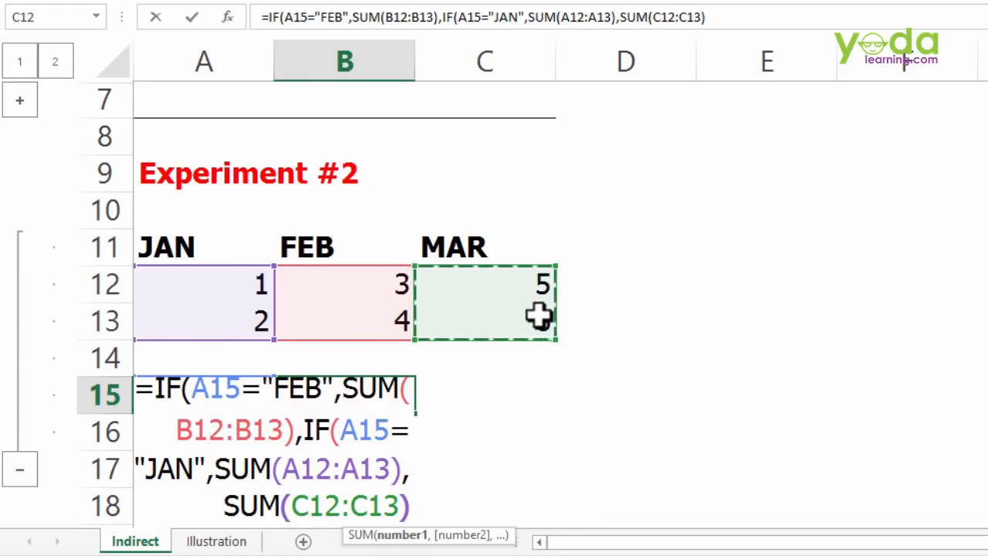
{"action": "type", "text": "))"}
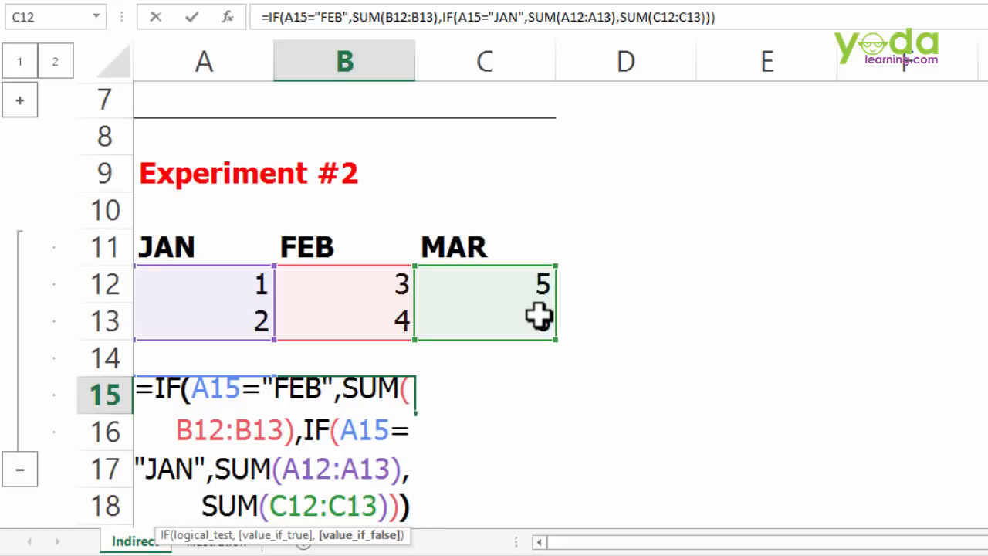
{"action": "key", "text": "Return"}
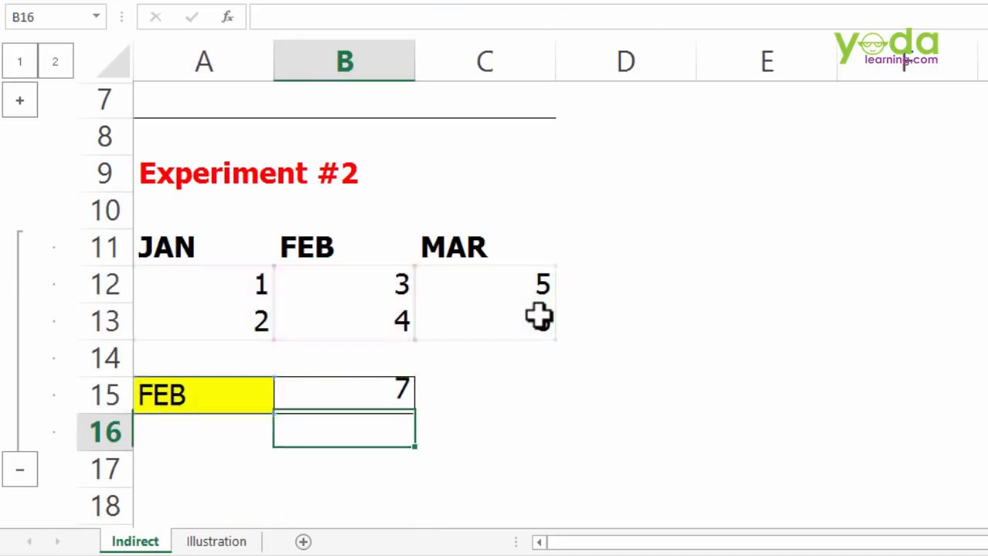
Step: Review the nested IF formula in B15, leave it unedited, and clear the cell's contents
{"action": "double_click", "coordinate": [347, 392]}
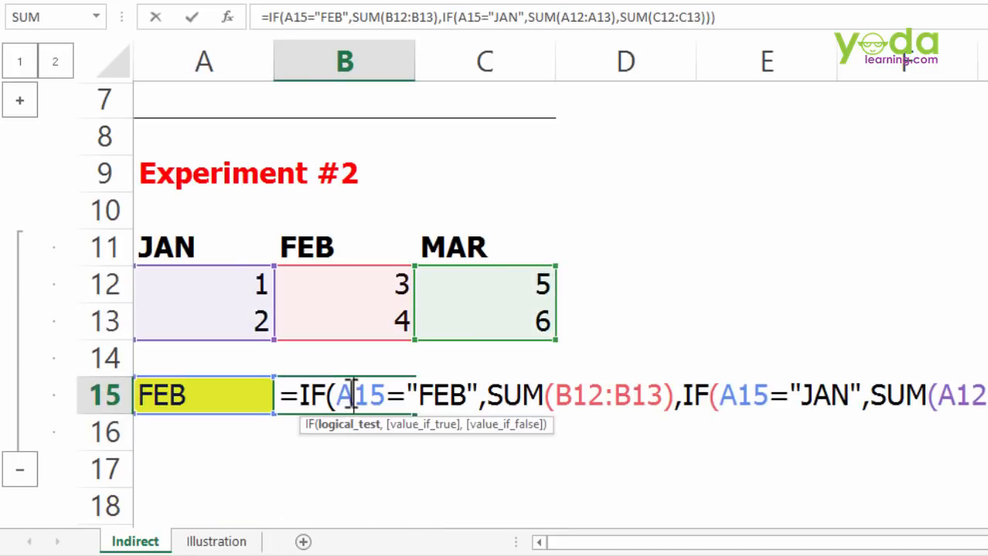
{"action": "left_click_drag", "start_coordinate": [299, 395], "coordinate": [984, 396]}
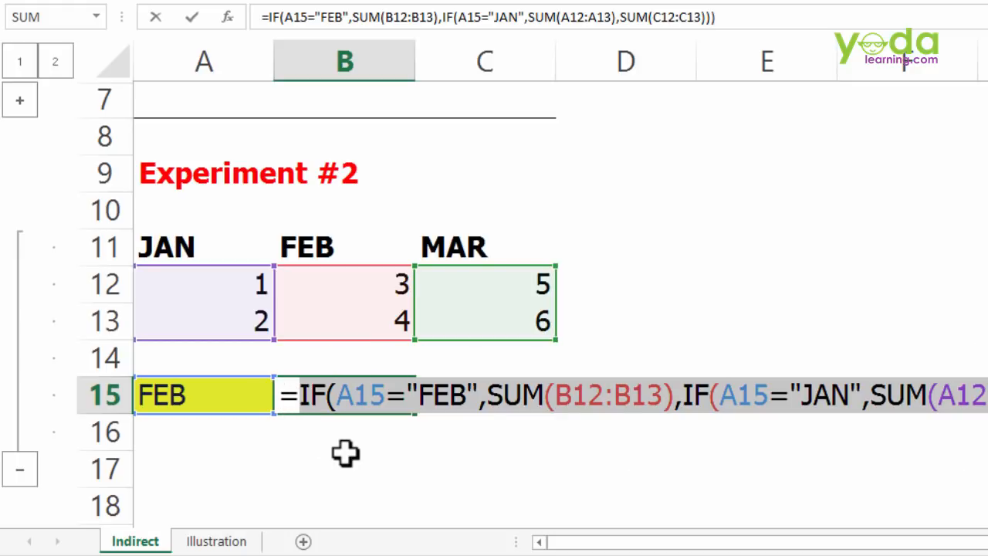
{"action": "key", "text": "ctrl+Return"}
{"action": "double_click", "coordinate": [352, 395]}
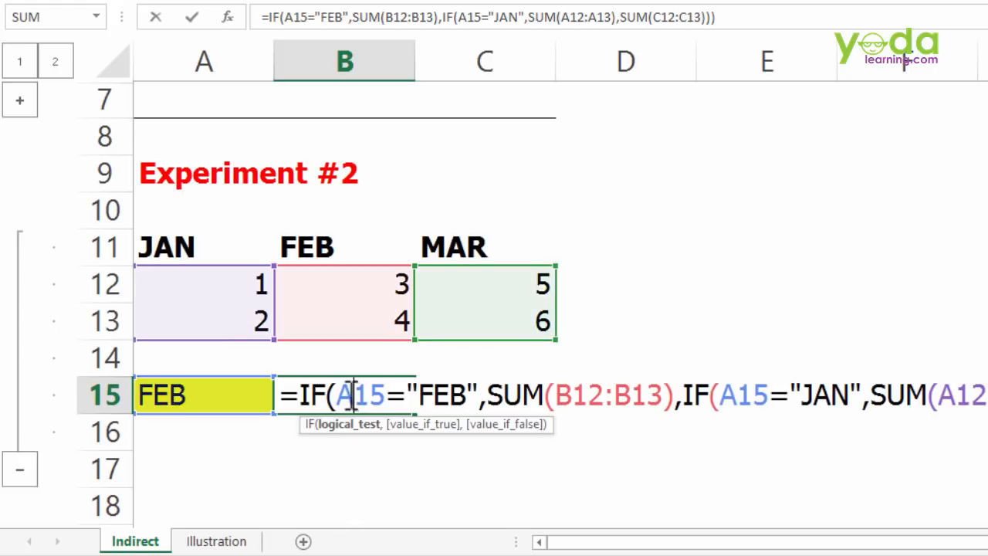
{"action": "left_click_drag", "start_coordinate": [284, 397], "coordinate": [690, 403]}
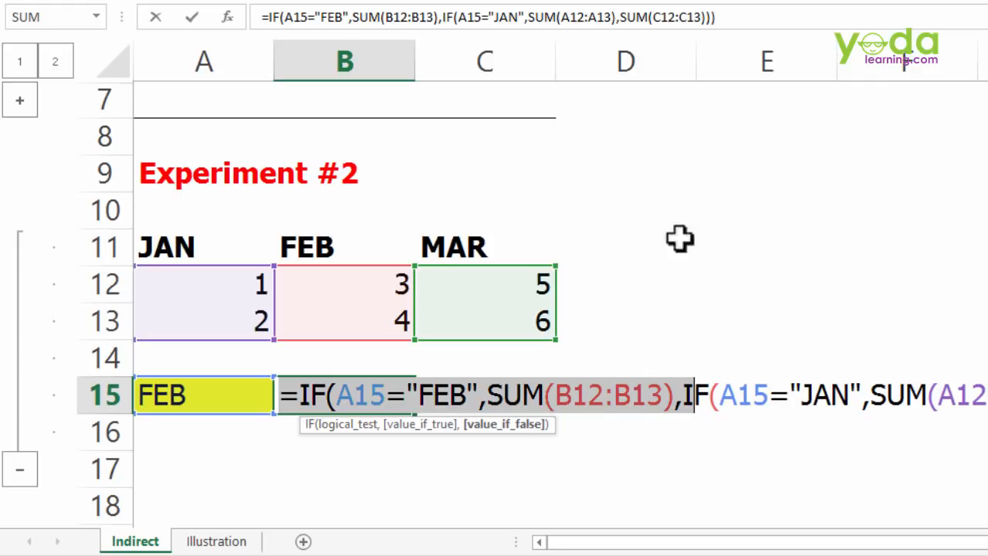
{"action": "key", "text": "Escape"}
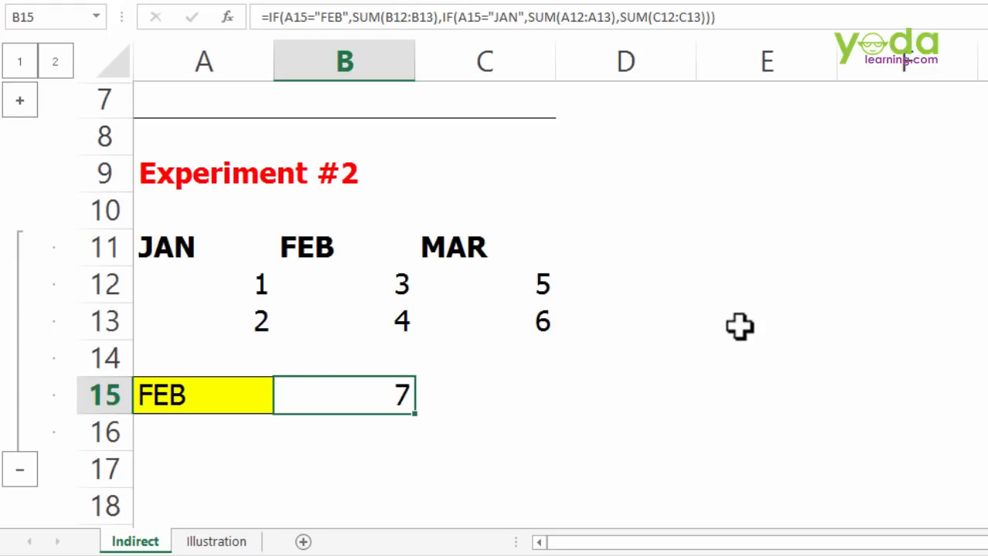
{"action": "key", "text": "Delete"}
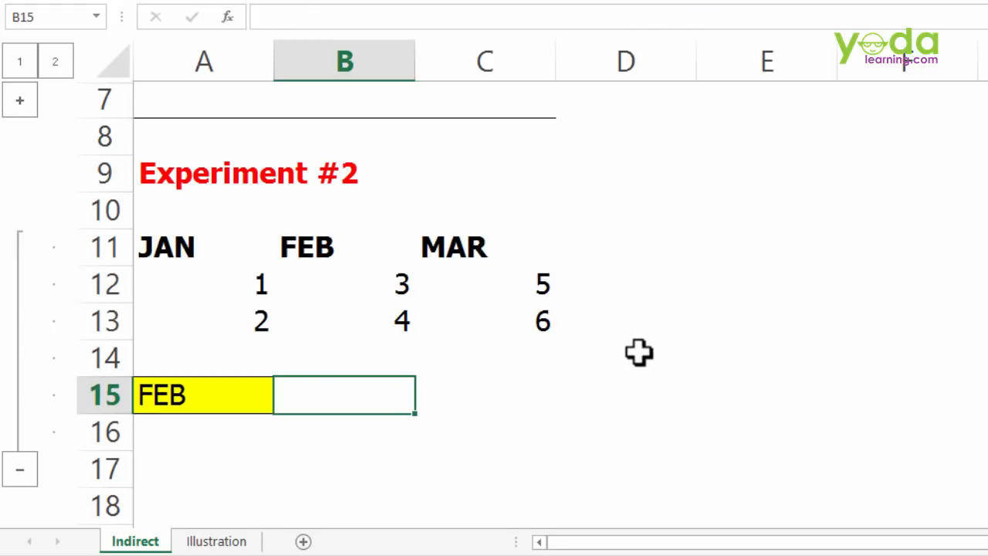
Step: Name the range A12:A13 jan, the range B12:B13 feb, and the range C12:C13 mar
{"action": "left_click_drag", "start_coordinate": [244, 284], "coordinate": [243, 317]}
{"action": "left_click", "coordinate": [58, 20]}
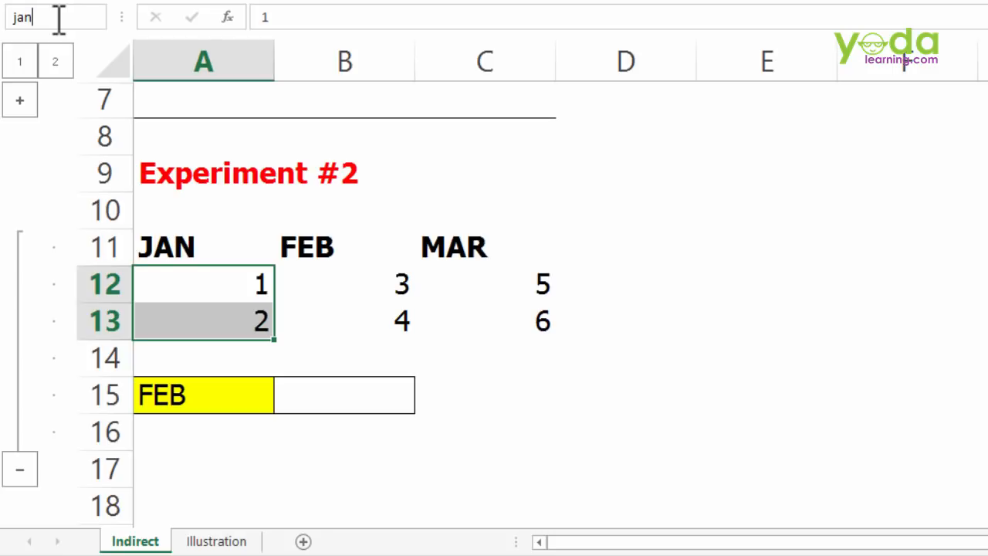
{"action": "key", "text": "Return"}
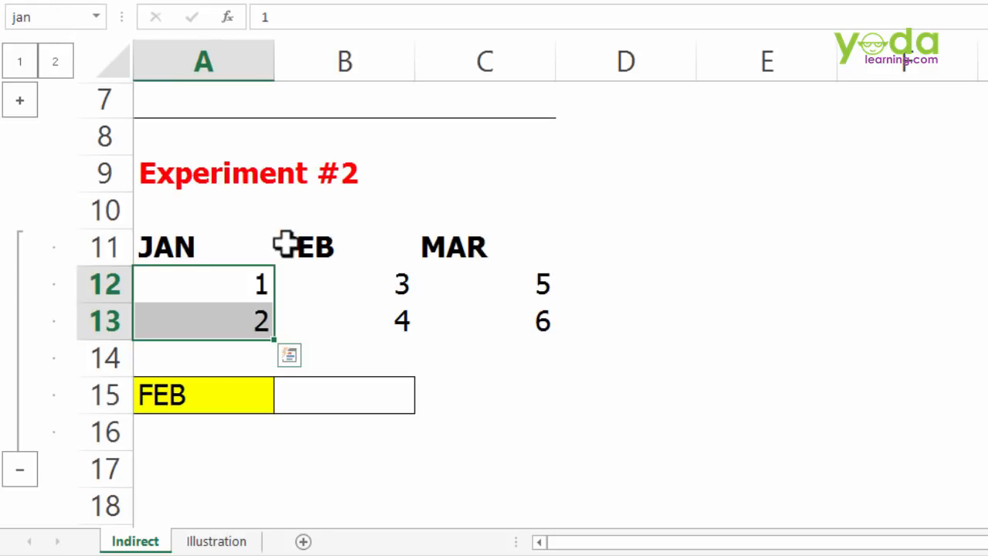
{"action": "left_click_drag", "start_coordinate": [341, 282], "coordinate": [340, 334]}
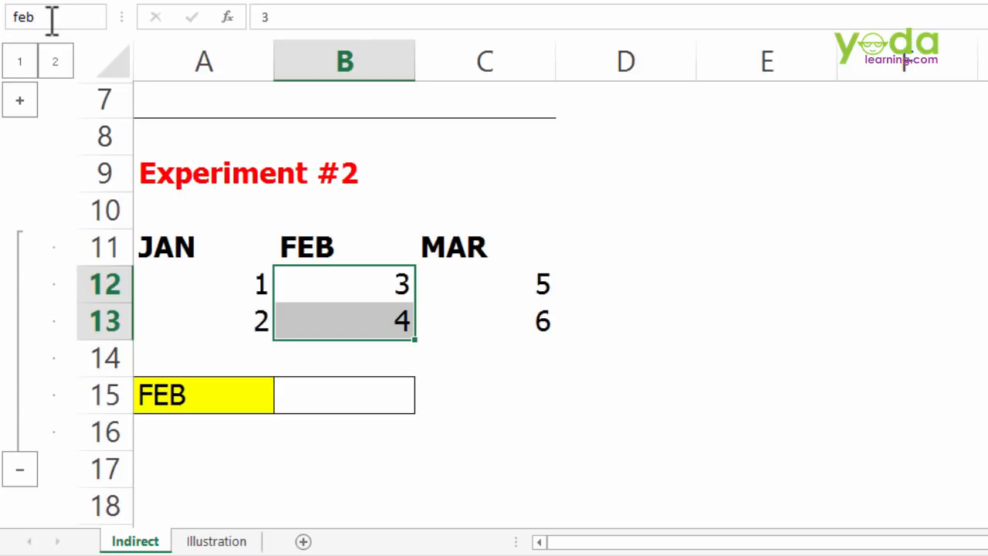
{"action": "key", "text": "Return"}
{"action": "left_click_drag", "start_coordinate": [530, 293], "coordinate": [512, 322]}
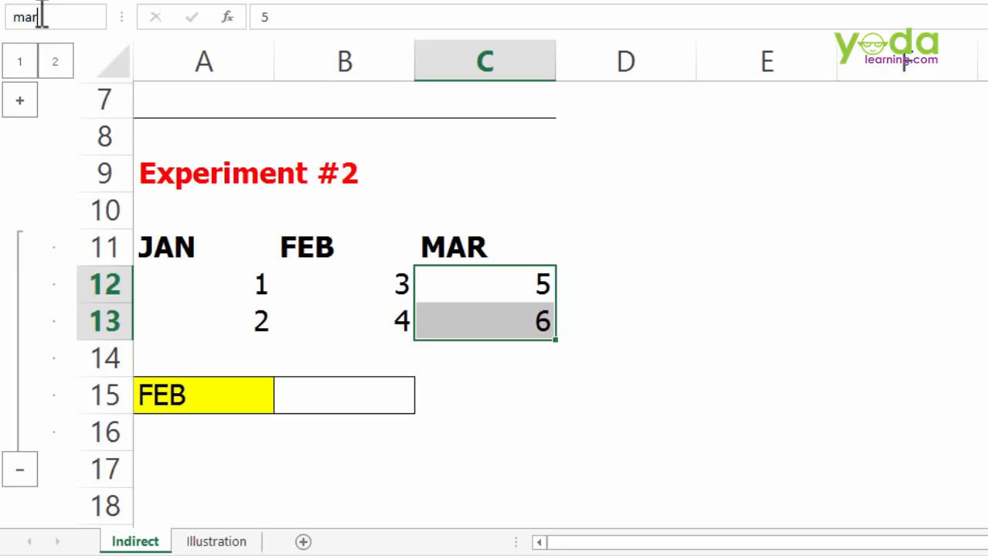
Step: Check the named ranges feb, jan and mar by jumping to each one on the sheet
{"action": "left_click", "coordinate": [96, 15]}
{"action": "left_click", "coordinate": [39, 84]}
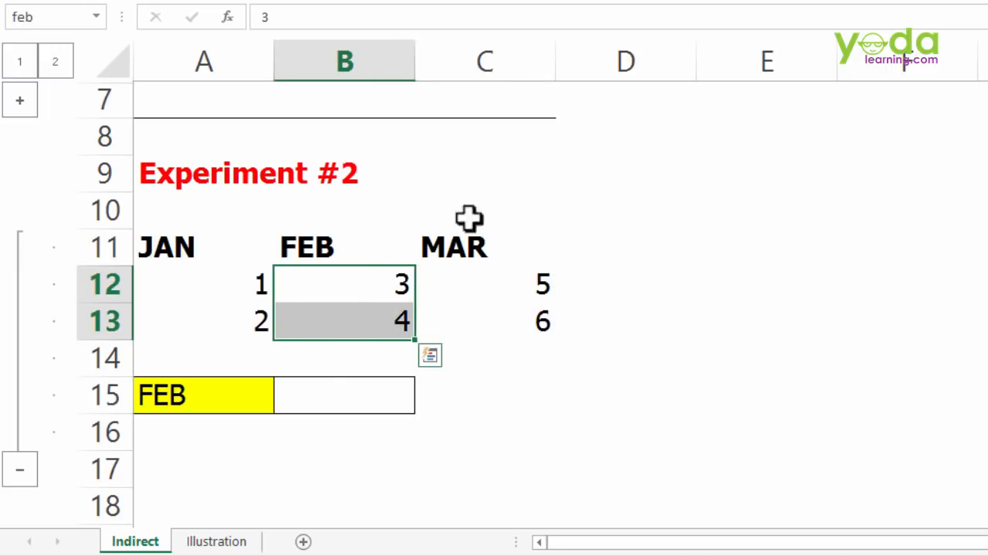
{"action": "left_click", "coordinate": [97, 16]}
{"action": "left_click", "coordinate": [39, 106]}
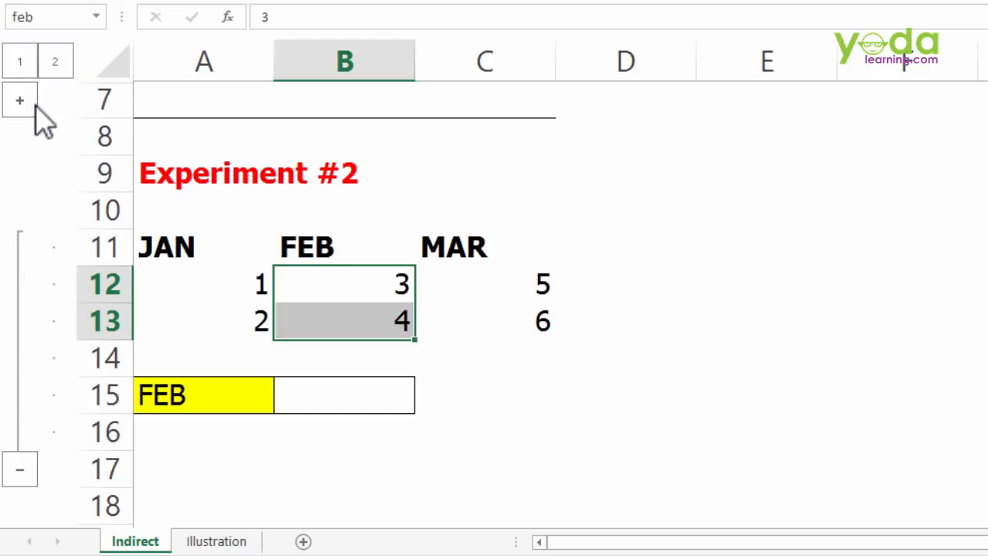
{"action": "left_click", "coordinate": [96, 17]}
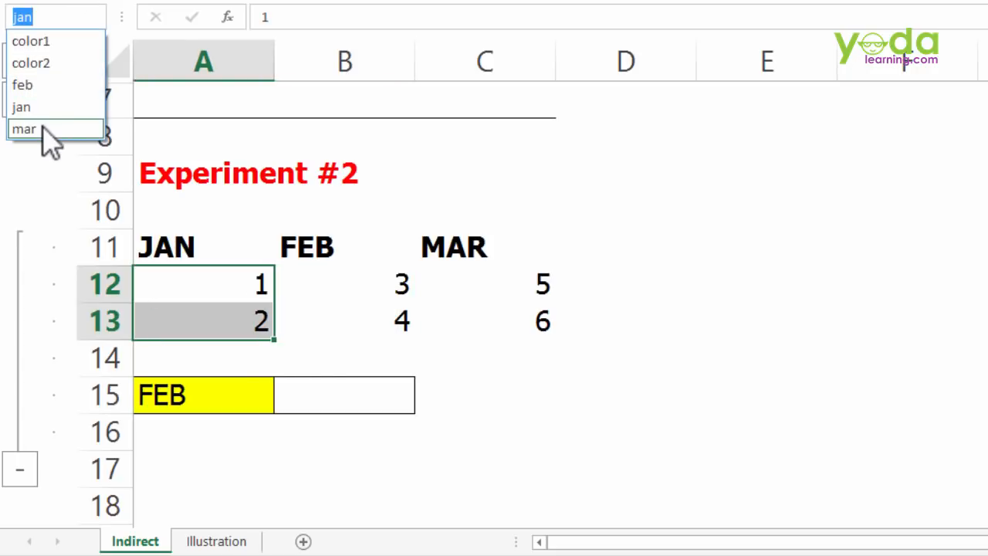
{"action": "left_click", "coordinate": [39, 129]}
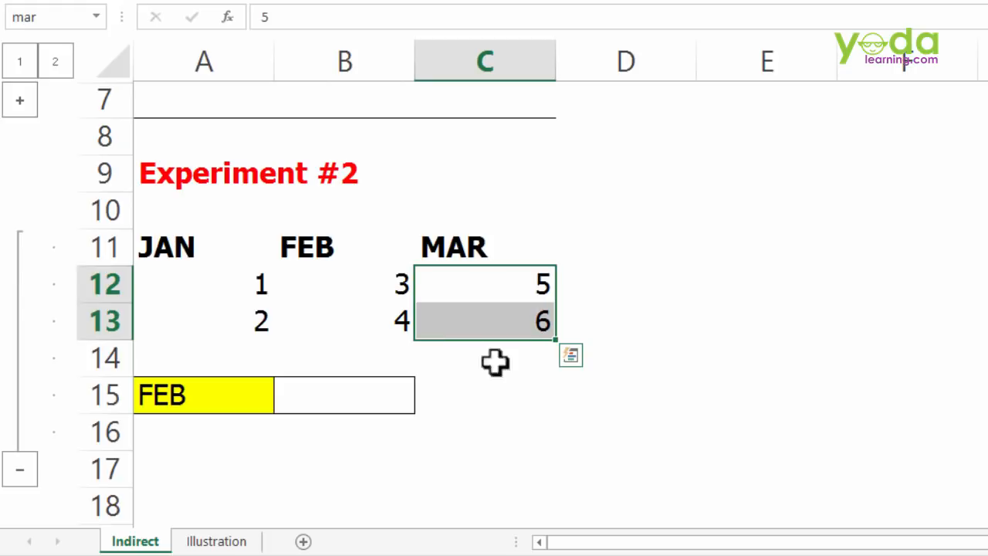
Step: Enter the formula =SUM(INDIRECT(A15)) in B15 and review its INDIRECT(A15) part
{"action": "left_click", "coordinate": [361, 399]}
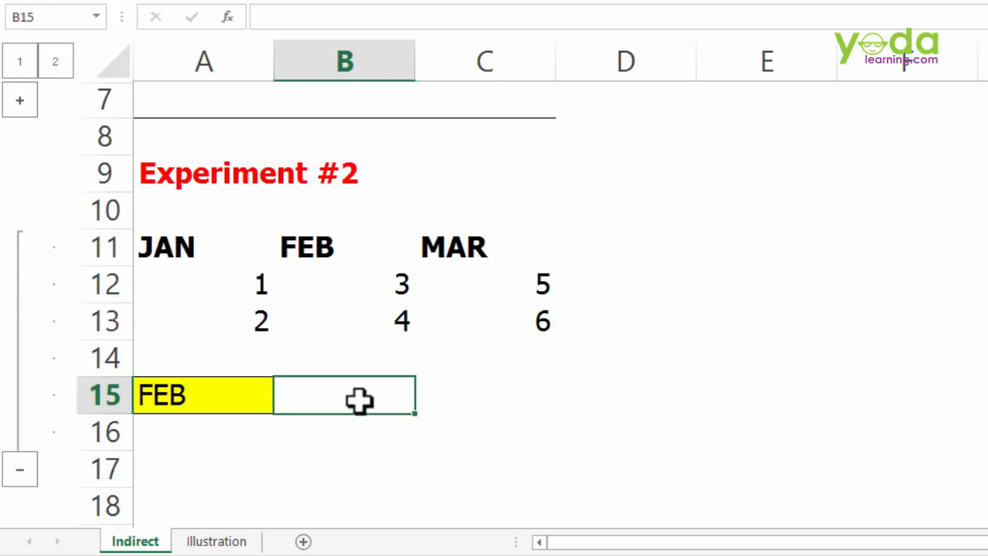
{"action": "type", "text": "=sum"}
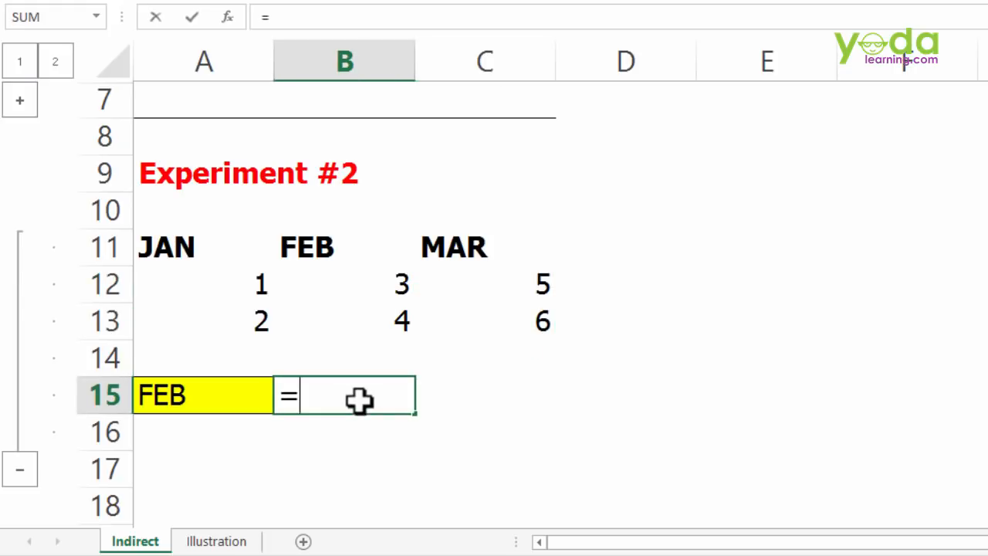
{"action": "key", "text": "Tab"}
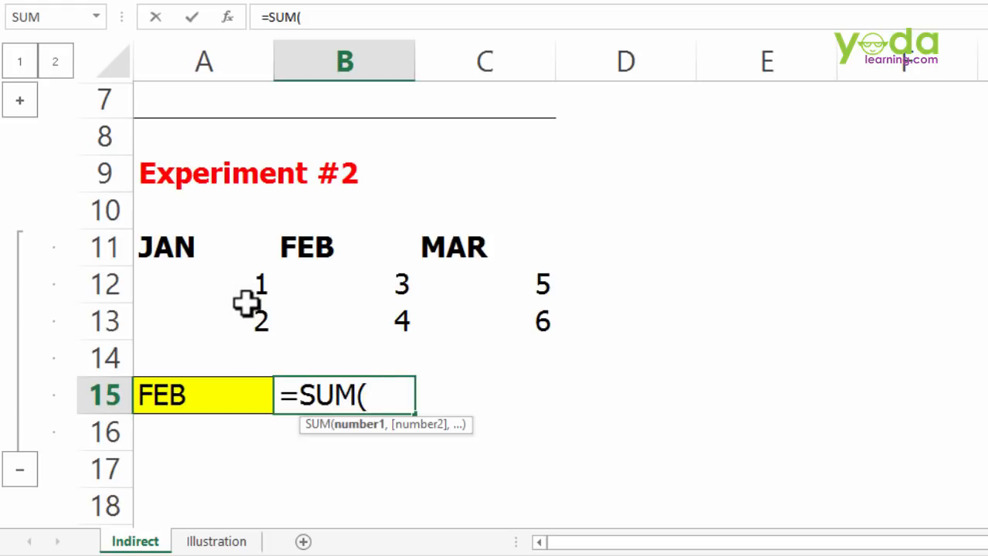
{"action": "type", "text": "indire"}
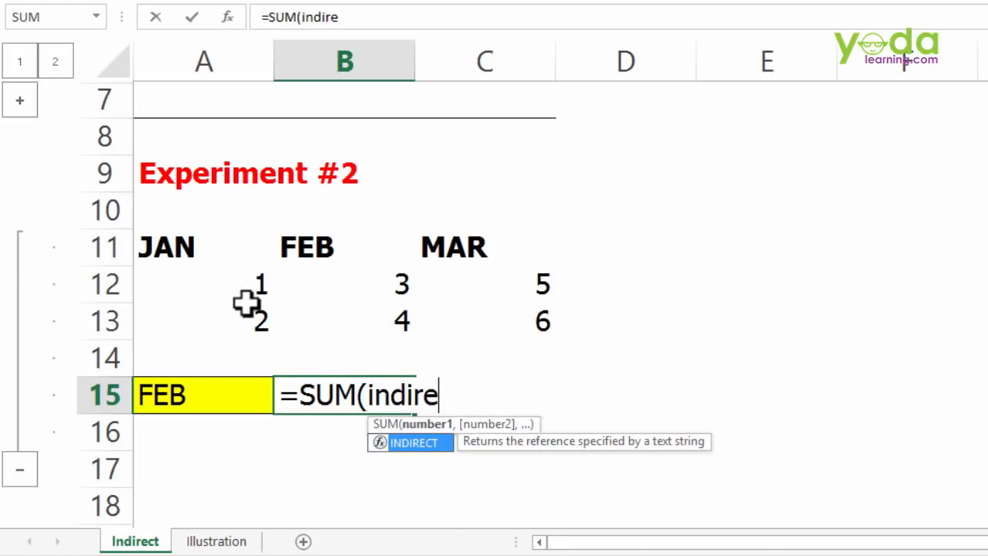
{"action": "key", "text": "Tab"}
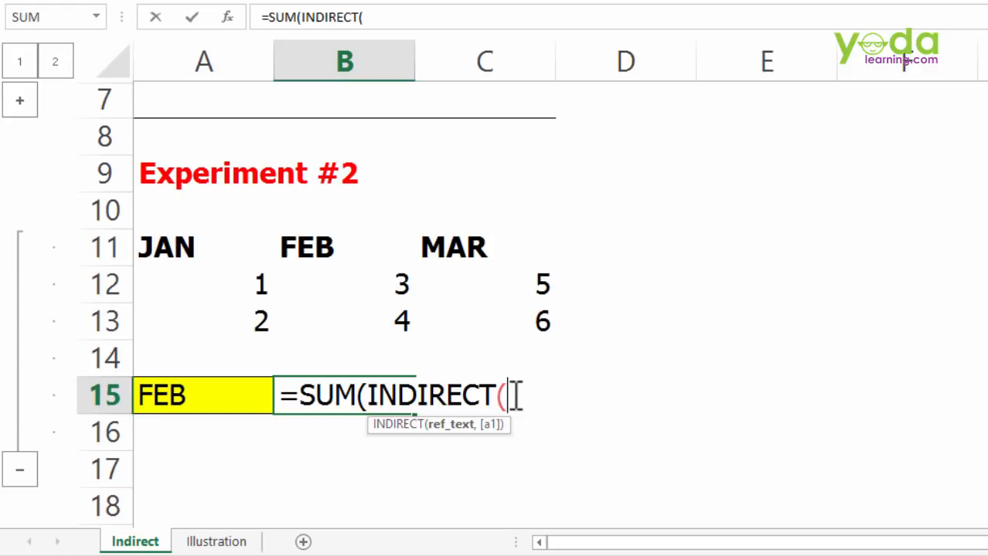
{"action": "left_click", "coordinate": [211, 393]}
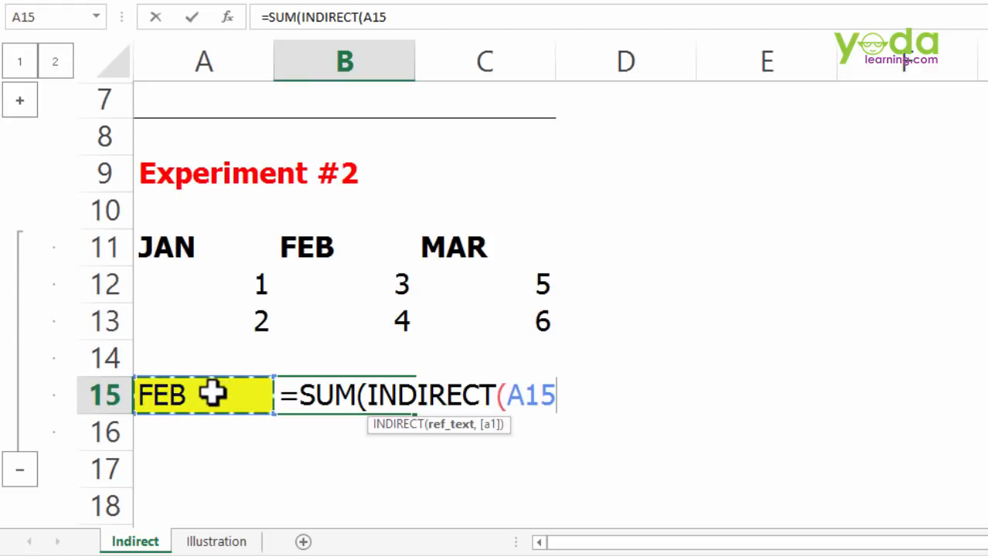
{"action": "type", "text": "))"}
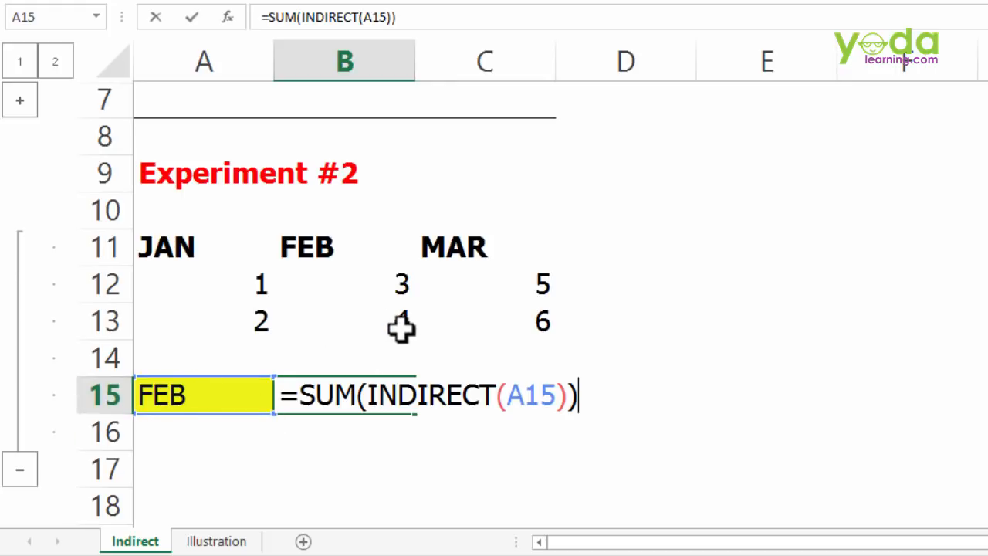
{"action": "key", "text": "Return"}
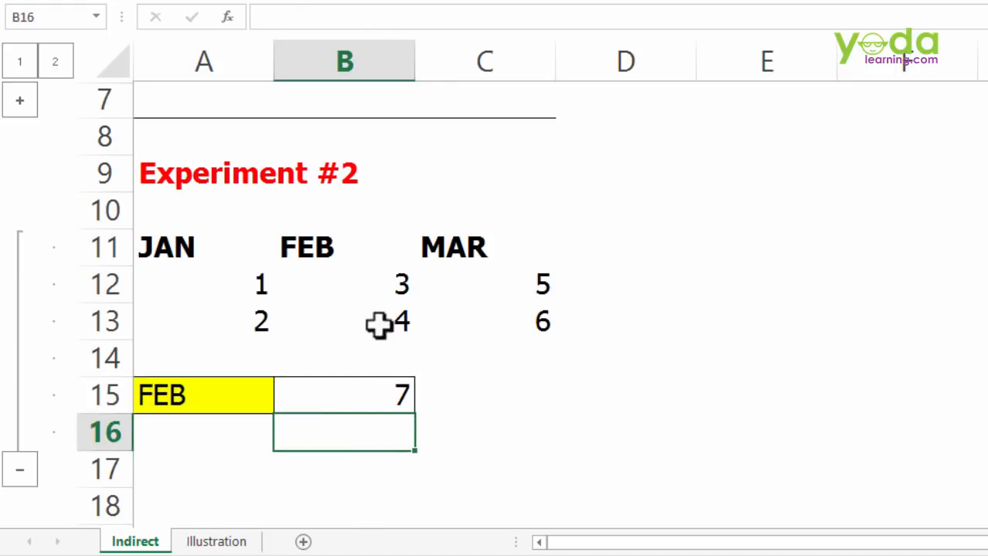
{"action": "double_click", "coordinate": [379, 394]}
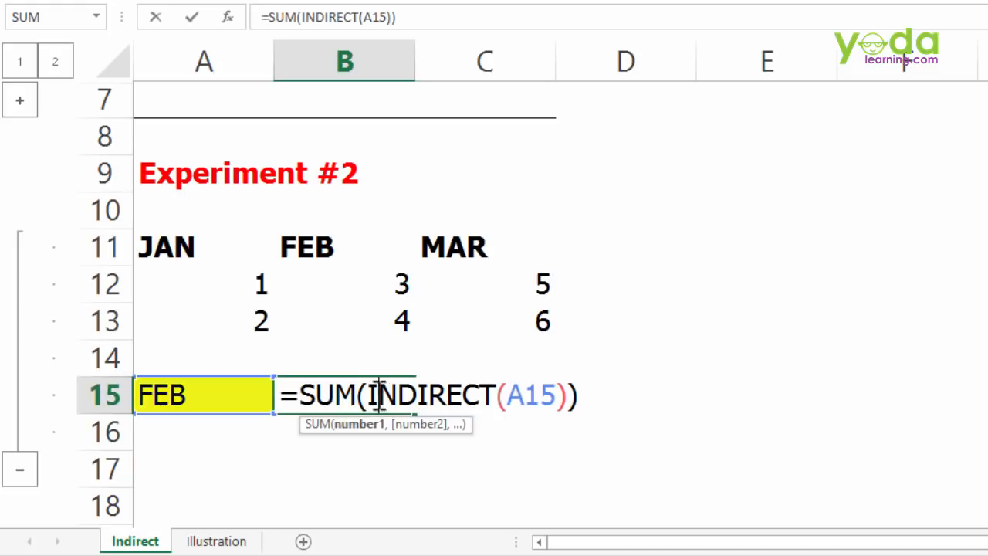
{"action": "left_click_drag", "start_coordinate": [371, 393], "coordinate": [571, 386]}
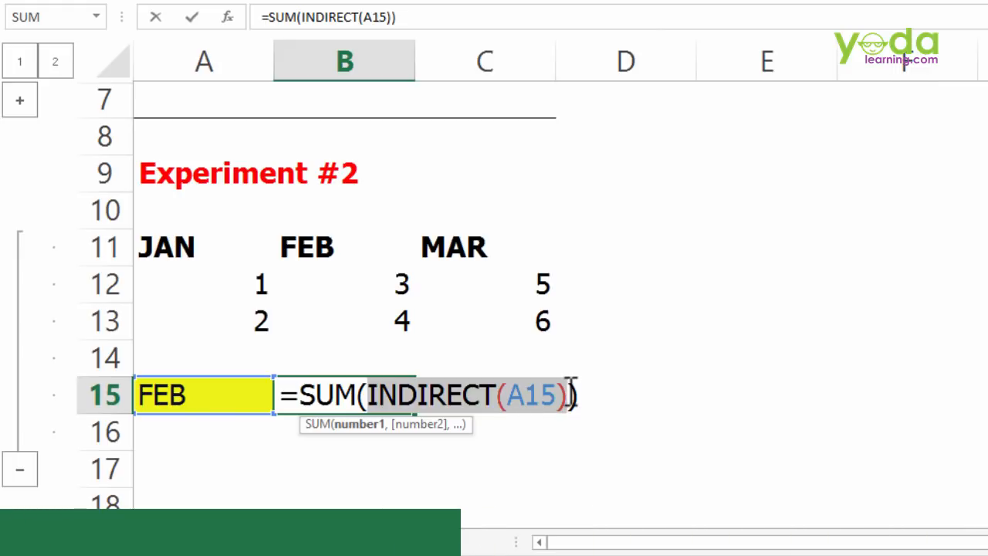
Step: Test the B15 formula by switching the month in A15 to JAN and finally to MAR
{"action": "left_click", "coordinate": [235, 395]}
{"action": "left_click", "coordinate": [284, 402]}
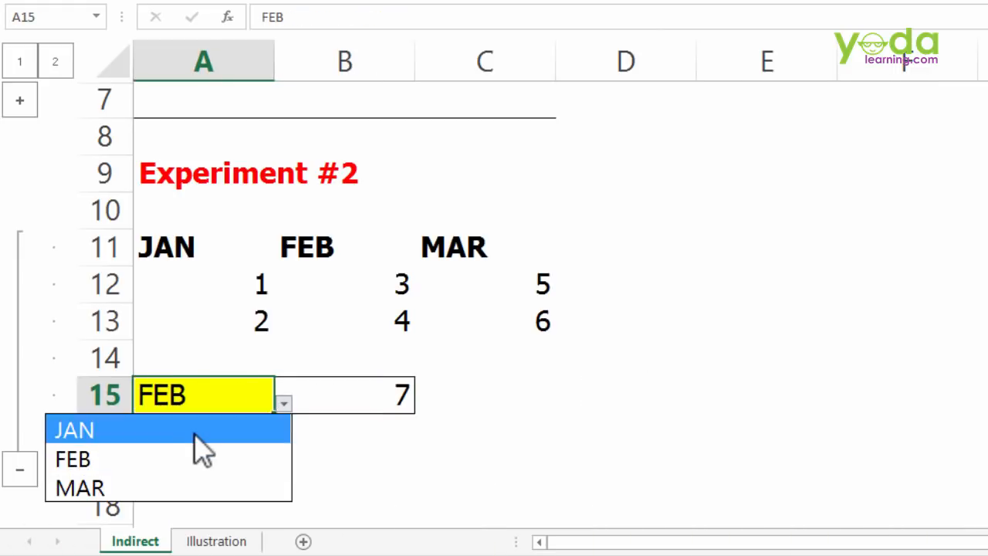
{"action": "left_click", "coordinate": [202, 435]}
{"action": "left_click", "coordinate": [284, 403]}
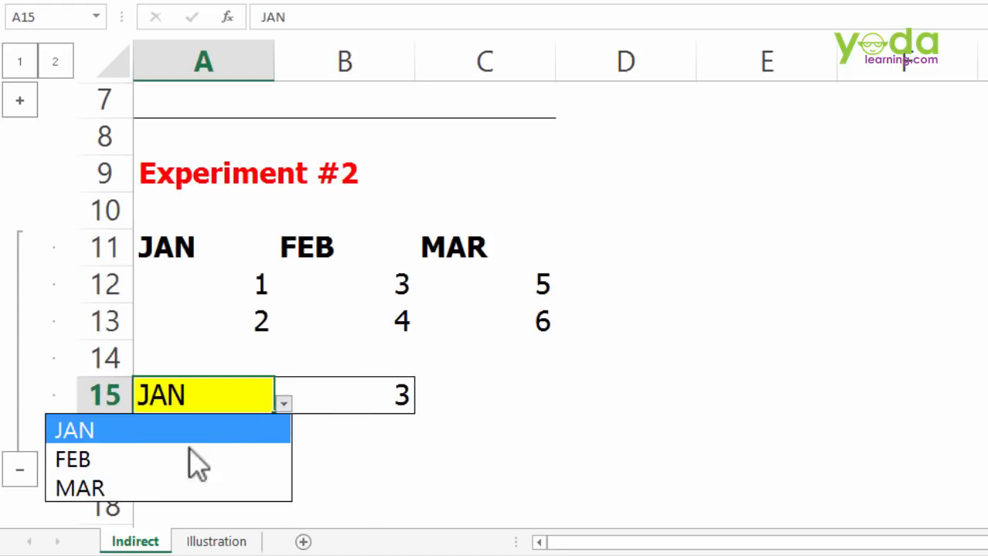
{"action": "left_click", "coordinate": [259, 488]}
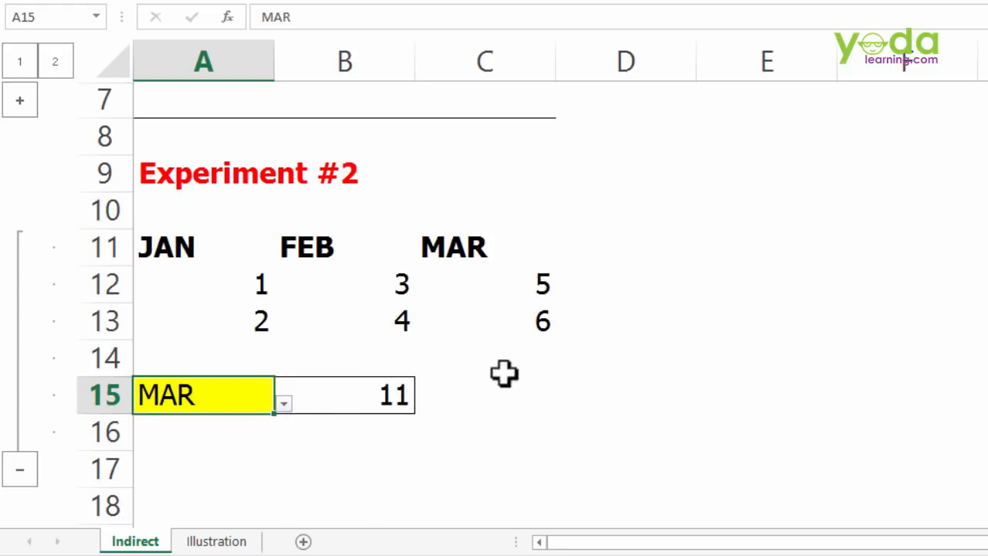
Step: Review the INDIRECT(A15) argument of the B15 formula and keep the formula unedited
{"action": "double_click", "coordinate": [378, 392]}
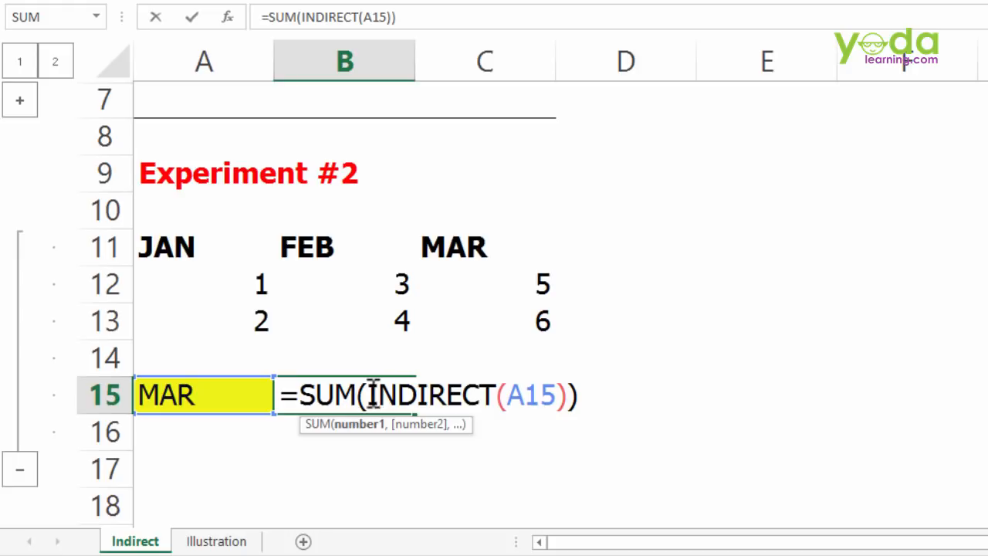
{"action": "left_click_drag", "start_coordinate": [372, 394], "coordinate": [593, 401]}
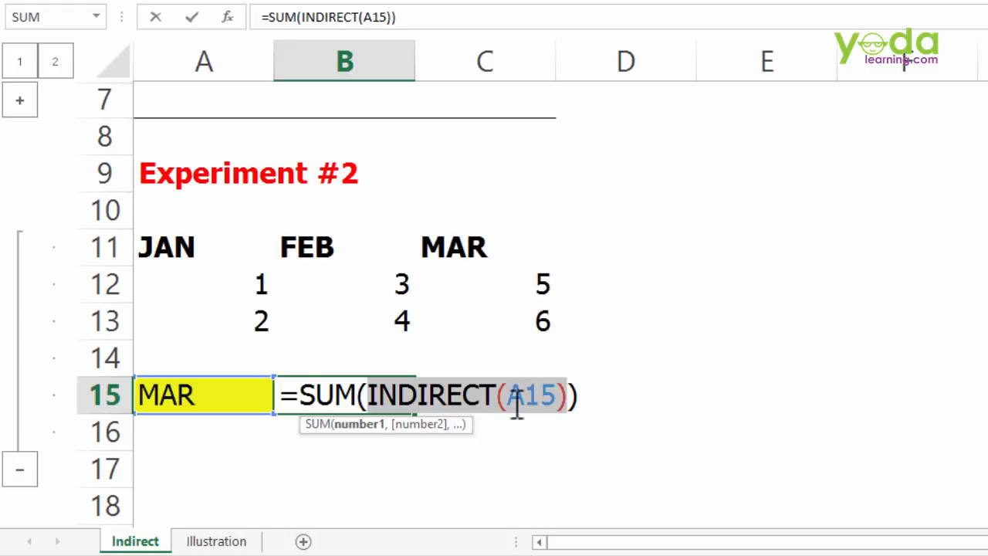
{"action": "key", "text": "ctrl+Return"}
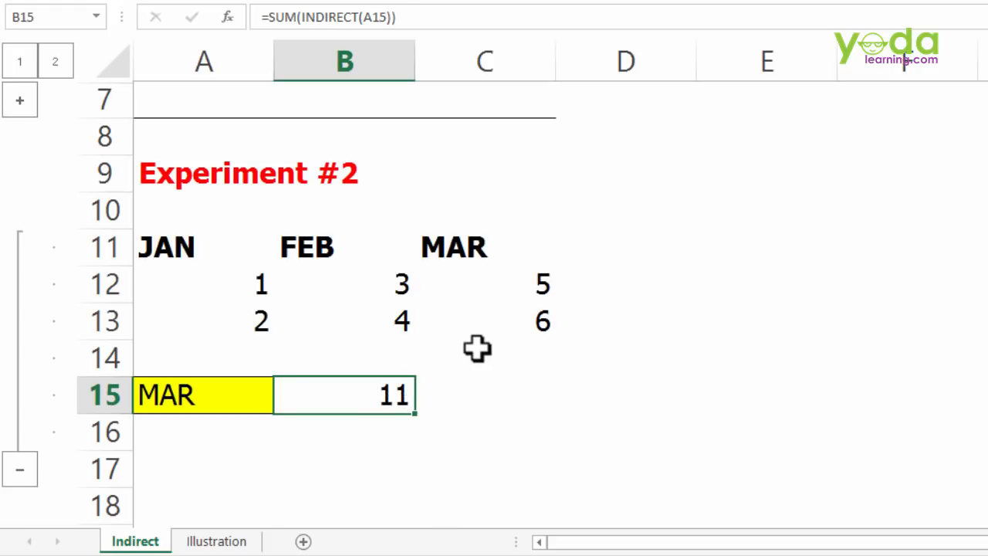
{"action": "scroll", "coordinate": [476, 347], "scroll_direction": "down", "scroll_amount": 3}
{"action": "scroll", "coordinate": [492, 345], "scroll_direction": "down", "scroll_amount": 2}
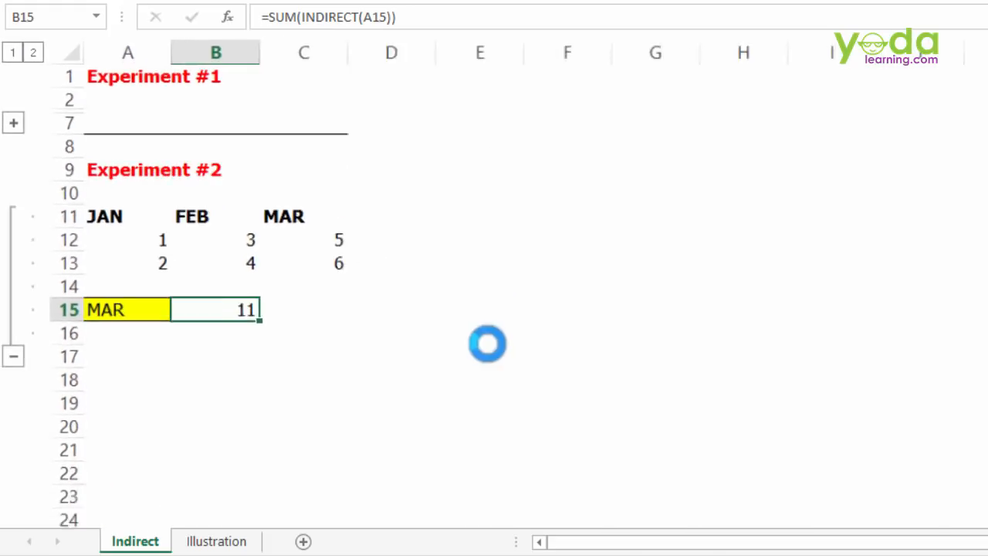
{"action": "left_click_drag", "start_coordinate": [299, 208], "coordinate": [293, 256]}
{"action": "left_click_drag", "start_coordinate": [220, 235], "coordinate": [224, 252]}
{"action": "left_click_drag", "start_coordinate": [360, 234], "coordinate": [366, 264]}
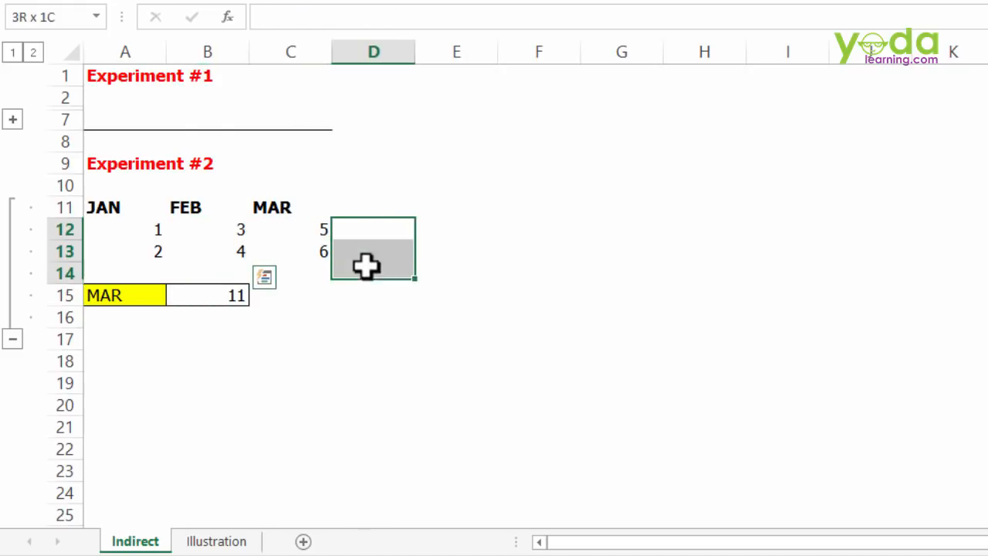
{"action": "left_click_drag", "start_coordinate": [458, 221], "coordinate": [459, 270]}
{"action": "left_click_drag", "start_coordinate": [532, 231], "coordinate": [531, 258]}
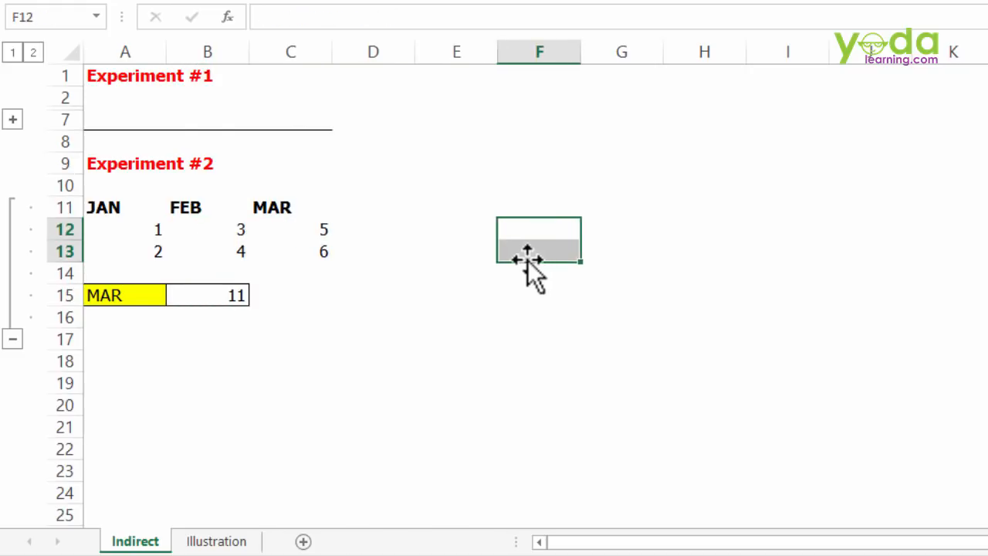
Step: Extend the month headings in row 11 from MAR in C11 across the following columns, adding APR through NOV
{"action": "left_click", "coordinate": [270, 207]}
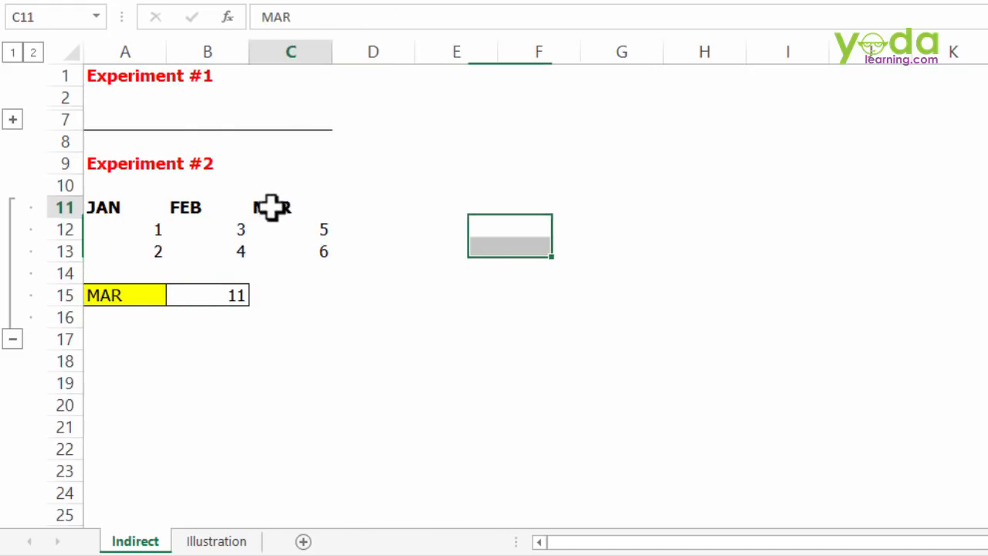
{"action": "left_click_drag", "start_coordinate": [340, 222], "coordinate": [987, 223]}
Step: Enter =C12+1 in D12 and fill it across rows 12 and 13 beneath the added month headings
{"action": "left_click", "coordinate": [361, 225]}
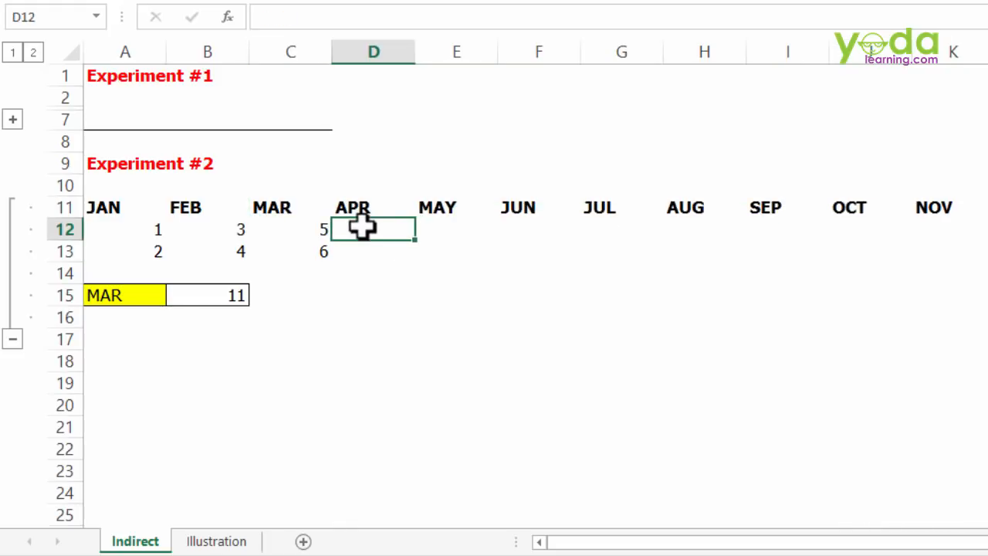
{"action": "type", "text": "="}
{"action": "key", "text": "Left"}
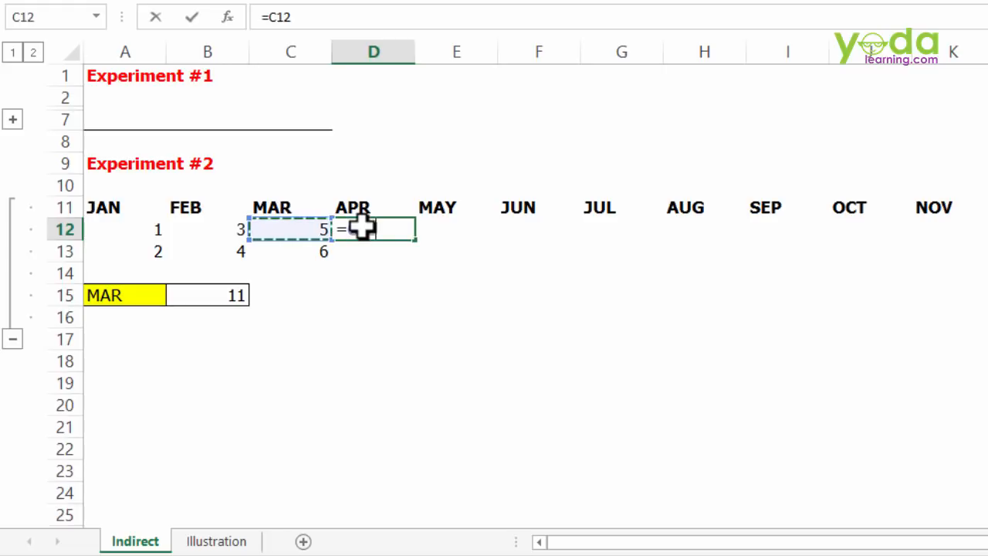
{"action": "key", "text": "Return"}
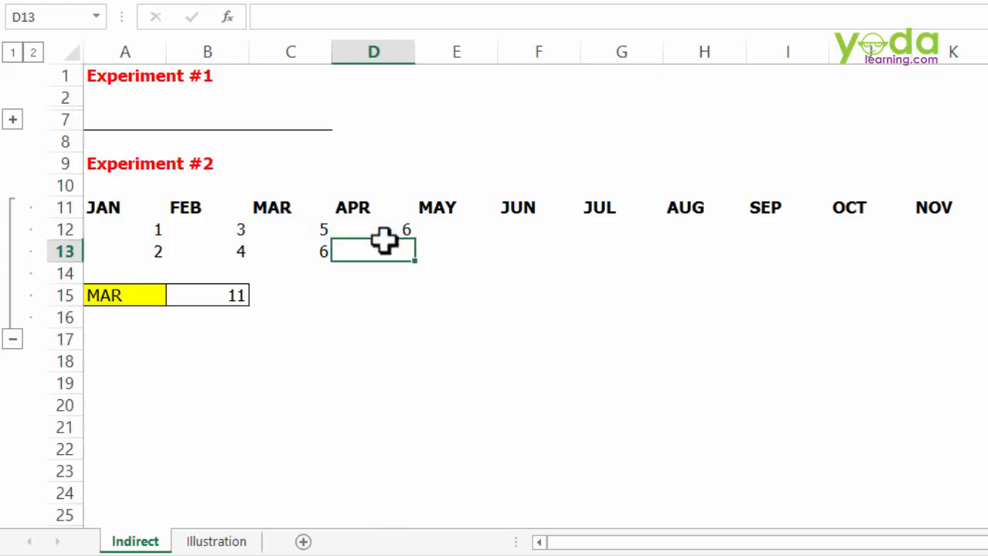
{"action": "left_click", "coordinate": [385, 234]}
{"action": "left_click_drag", "start_coordinate": [414, 241], "coordinate": [987, 262]}
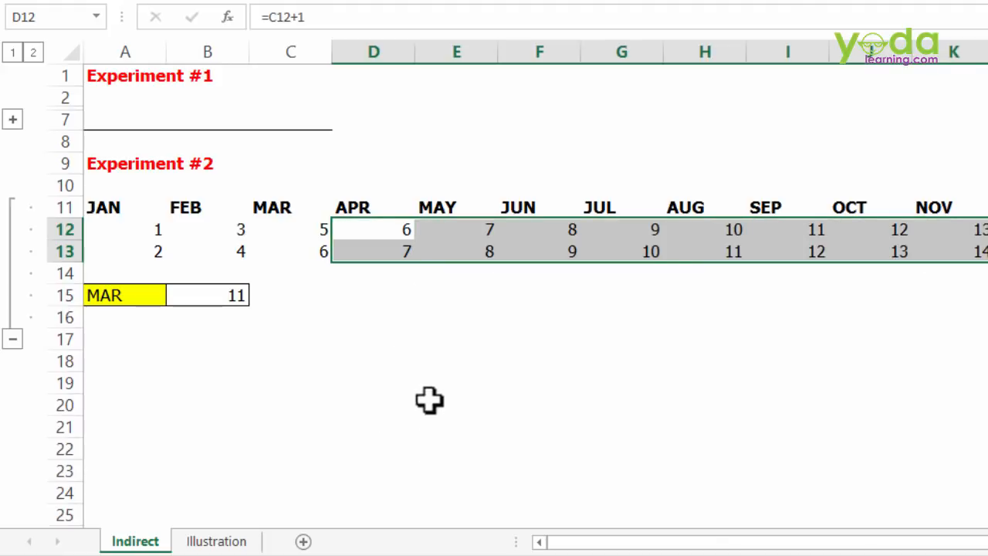
{"action": "left_click", "coordinate": [380, 235]}
{"action": "left_click_drag", "start_coordinate": [378, 246], "coordinate": [386, 251]}
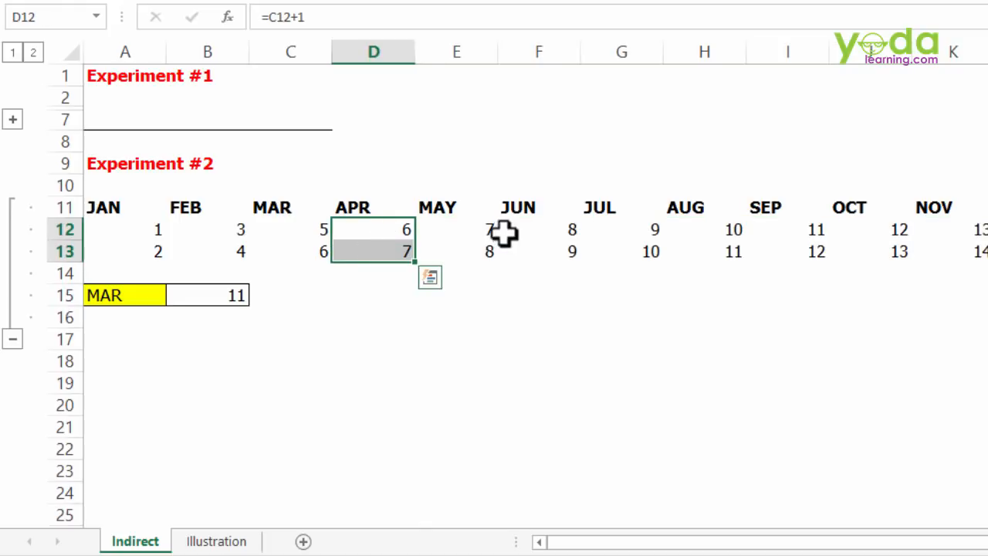
{"action": "left_click_drag", "start_coordinate": [481, 226], "coordinate": [477, 255]}
{"action": "left_click_drag", "start_coordinate": [547, 234], "coordinate": [551, 254]}
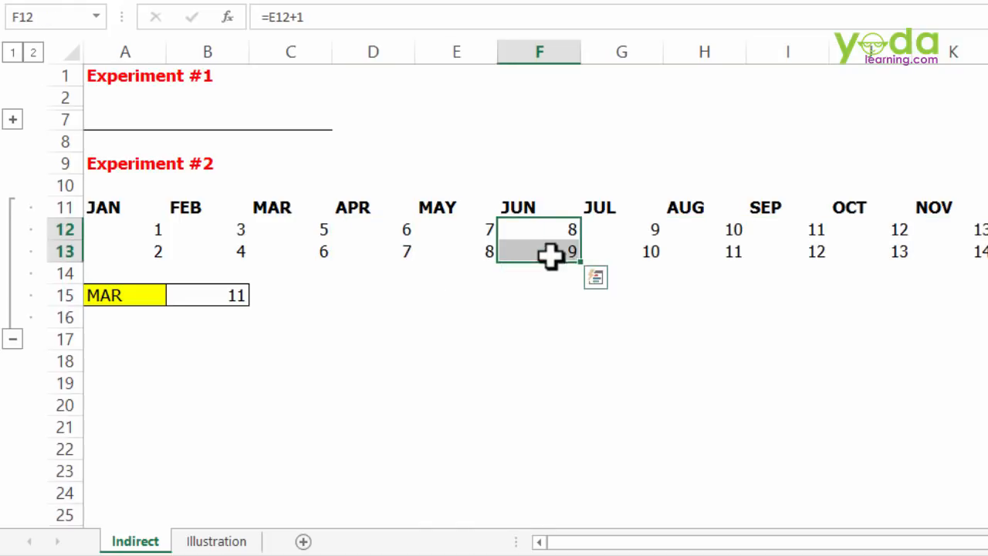
{"action": "left_click_drag", "start_coordinate": [604, 230], "coordinate": [613, 244]}
{"action": "left_click_drag", "start_coordinate": [686, 230], "coordinate": [702, 252]}
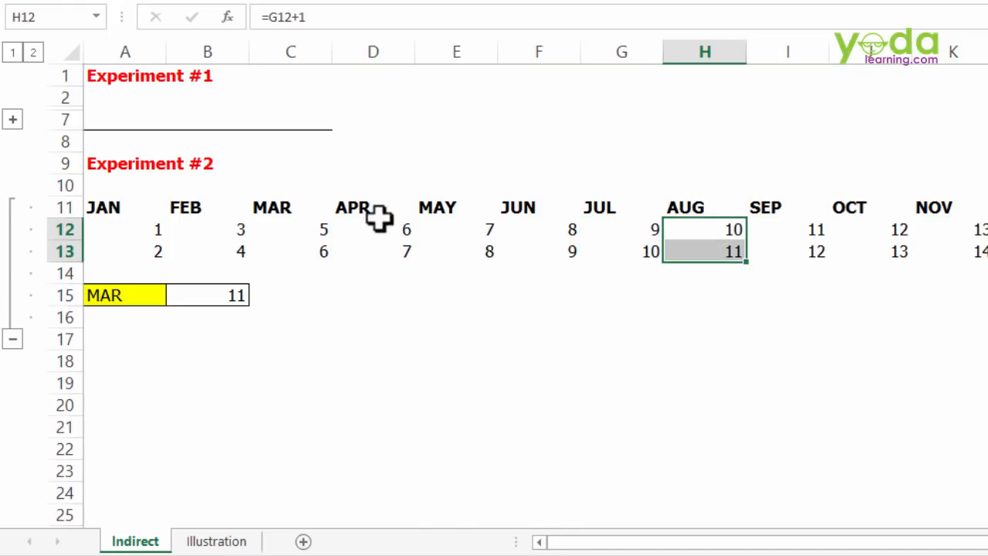
Step: Create named ranges for the APR to DEC data in D11:L13, using the top row as names
{"action": "left_click_drag", "start_coordinate": [379, 215], "coordinate": [987, 254]}
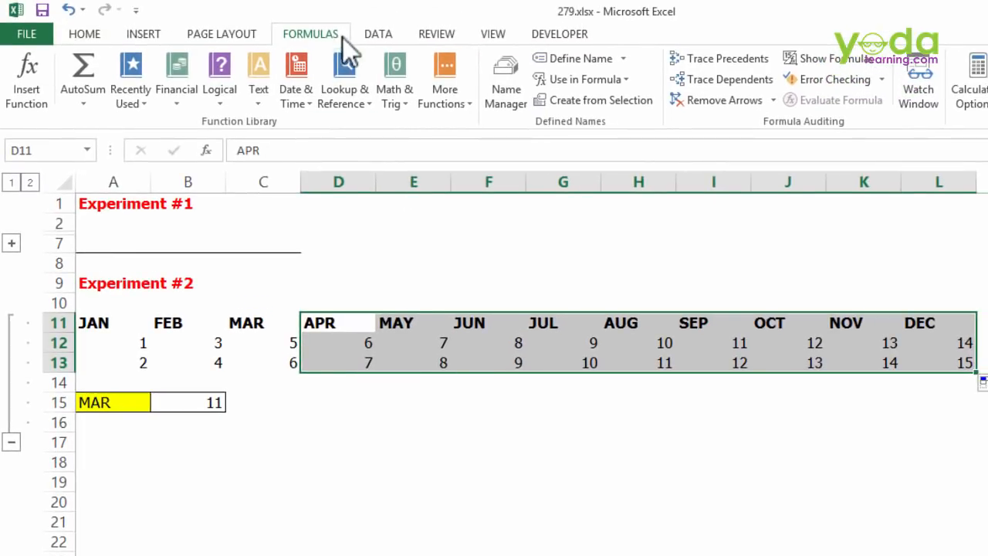
{"action": "left_click", "coordinate": [574, 103]}
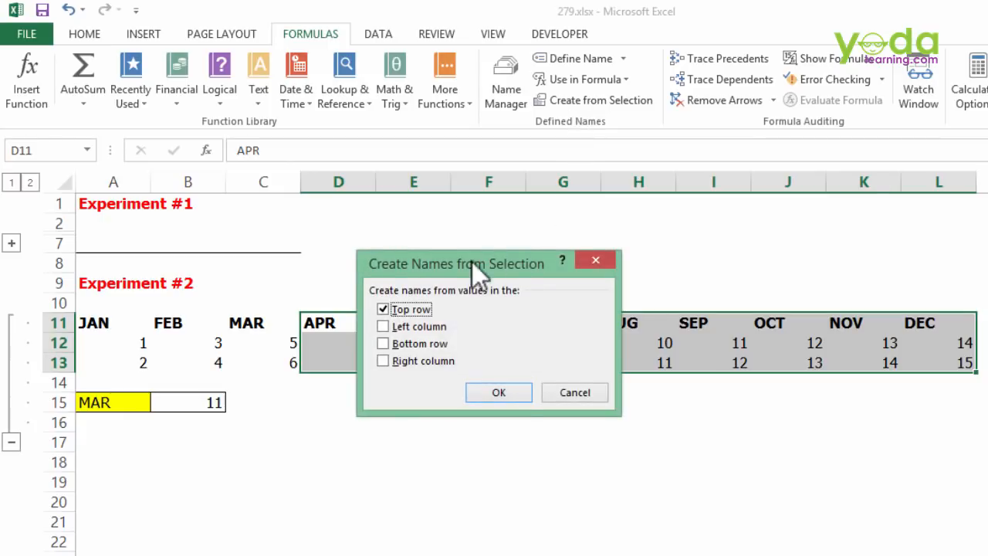
{"action": "left_click_drag", "start_coordinate": [472, 261], "coordinate": [409, 398]}
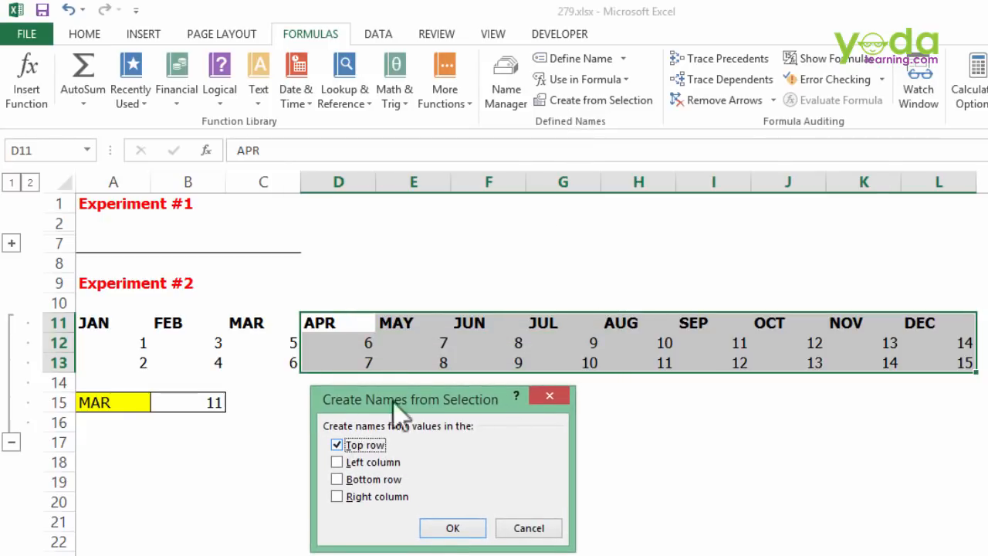
{"action": "left_click", "coordinate": [452, 529]}
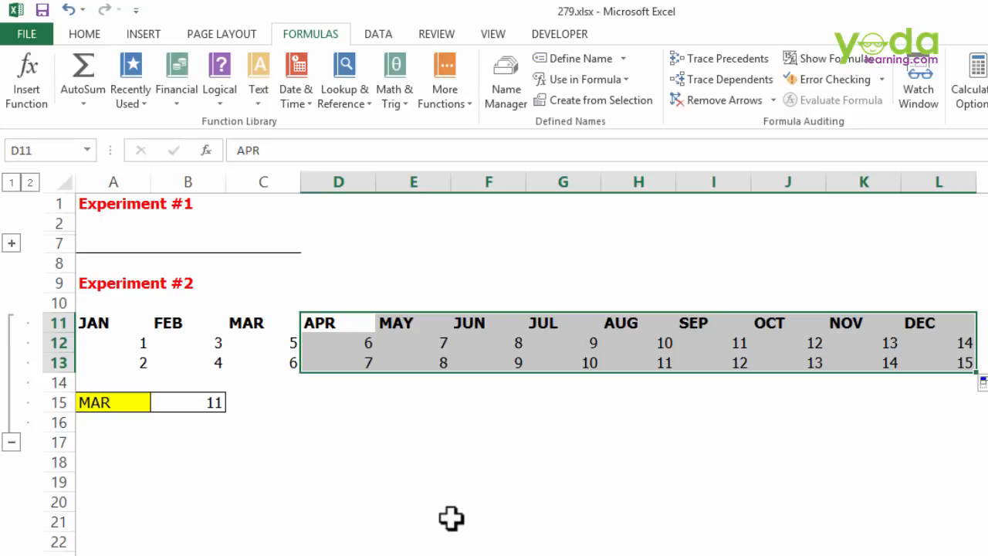
Step: Review the list of defined names and go to the JUL named range to check its cells
{"action": "left_click", "coordinate": [88, 152]}
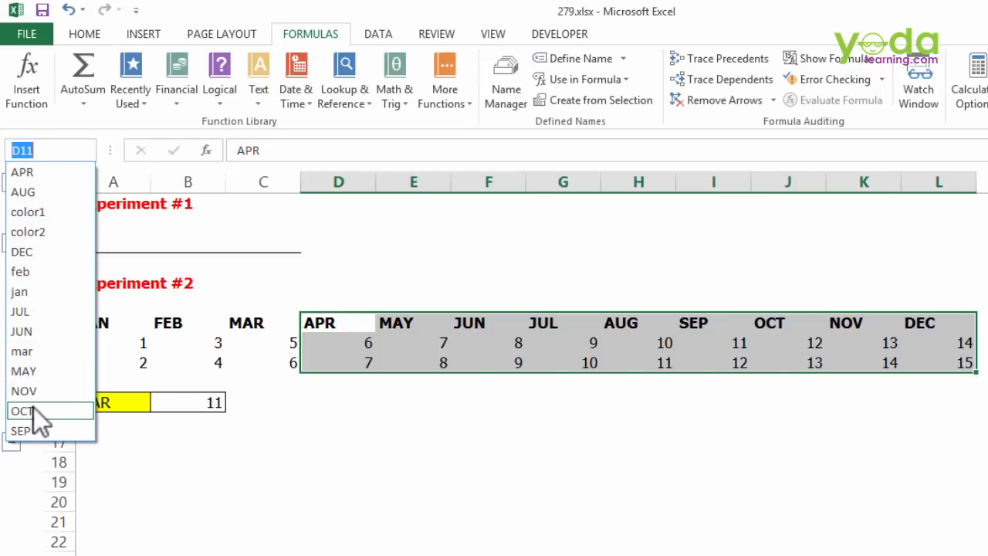
{"action": "left_click", "coordinate": [31, 313]}
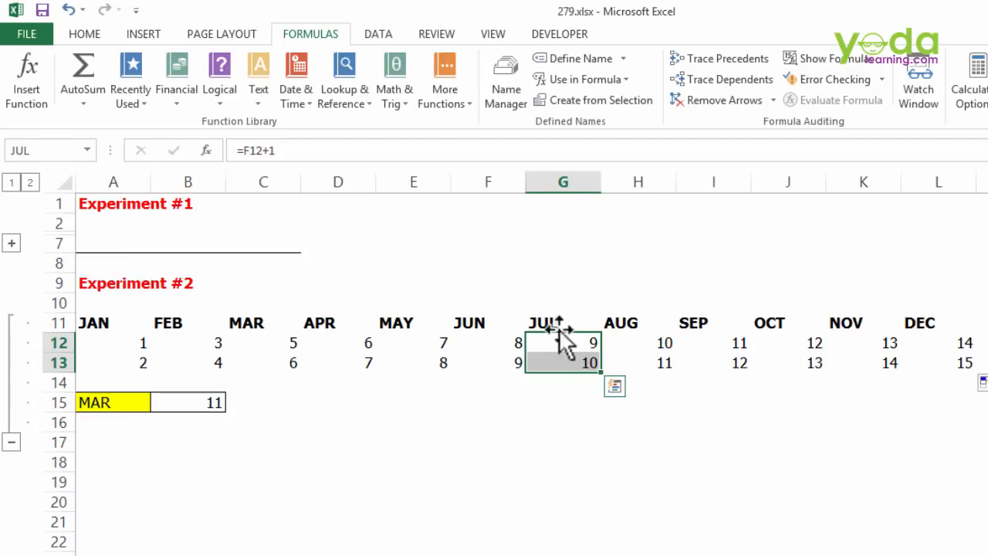
{"action": "left_click", "coordinate": [164, 395]}
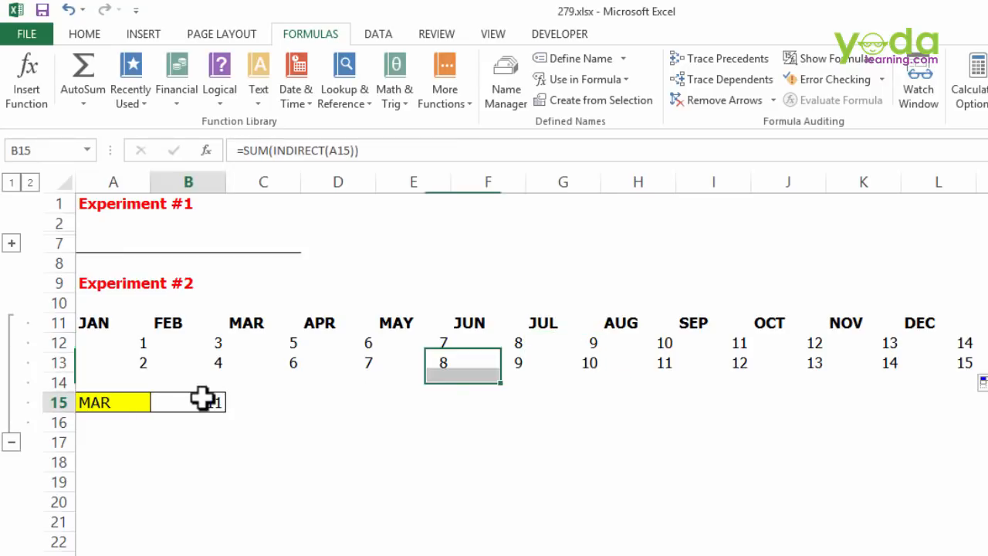
Step: Change the data validation list source of A15 to =$A$11:$L$11 so it covers JAN through DEC
{"action": "left_click", "coordinate": [127, 401]}
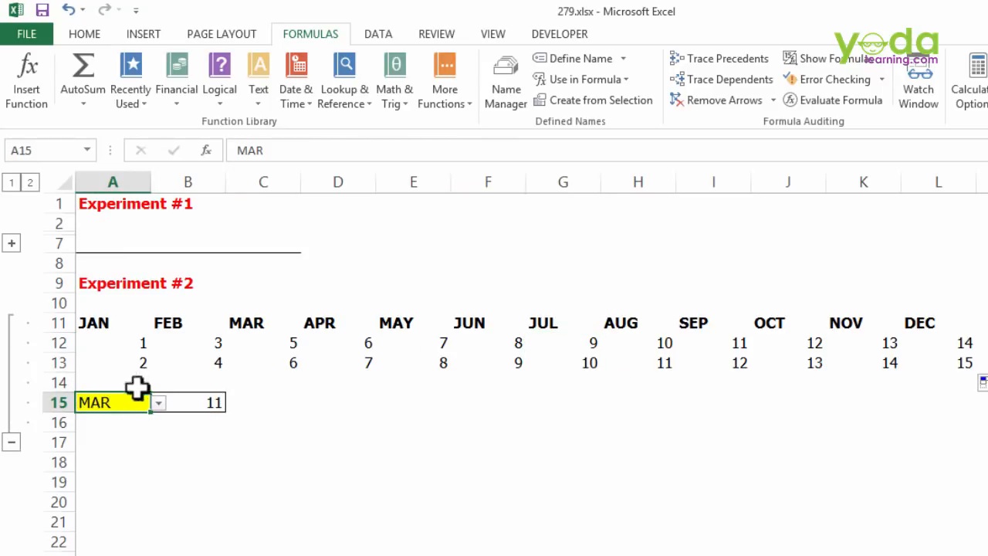
{"action": "left_click_drag", "start_coordinate": [335, 322], "coordinate": [934, 322]}
{"action": "left_click", "coordinate": [123, 403]}
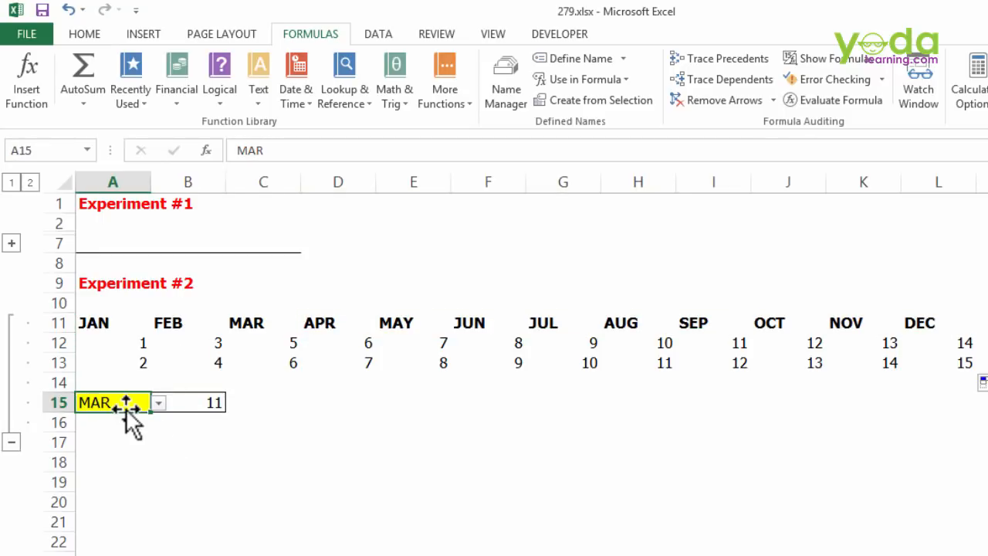
{"action": "left_click", "coordinate": [380, 34]}
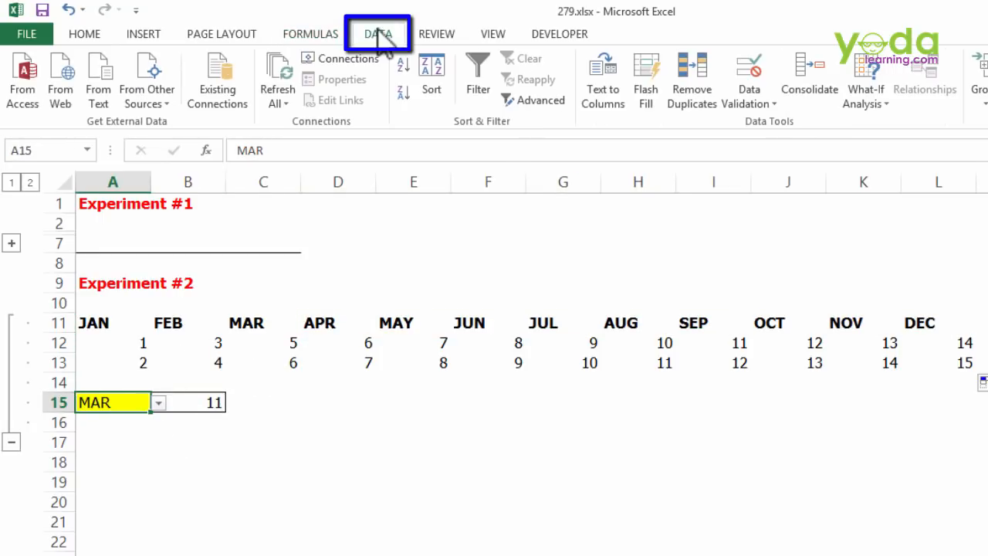
{"action": "left_click", "coordinate": [749, 104]}
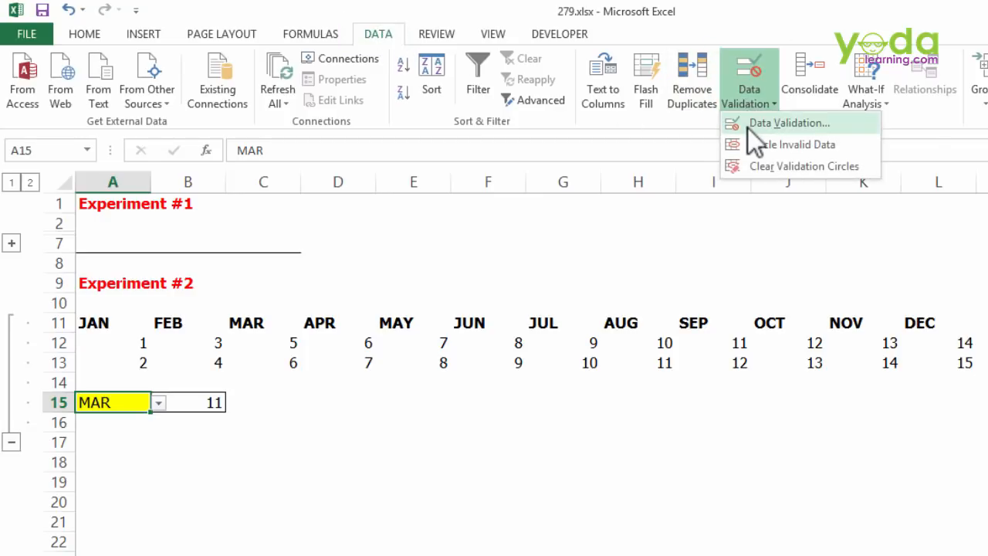
{"action": "left_click", "coordinate": [747, 125]}
{"action": "left_click_drag", "start_coordinate": [362, 343], "coordinate": [324, 131]}
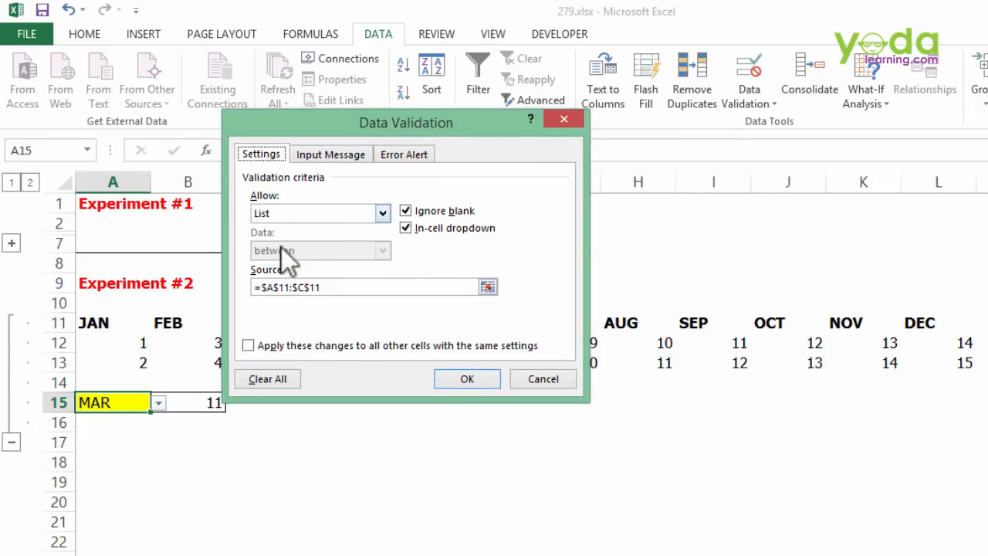
{"action": "left_click", "coordinate": [328, 286]}
{"action": "left_click_drag", "start_coordinate": [341, 164], "coordinate": [278, 362]}
{"action": "left_click", "coordinate": [262, 498]}
{"action": "key", "text": "BackSpace"}
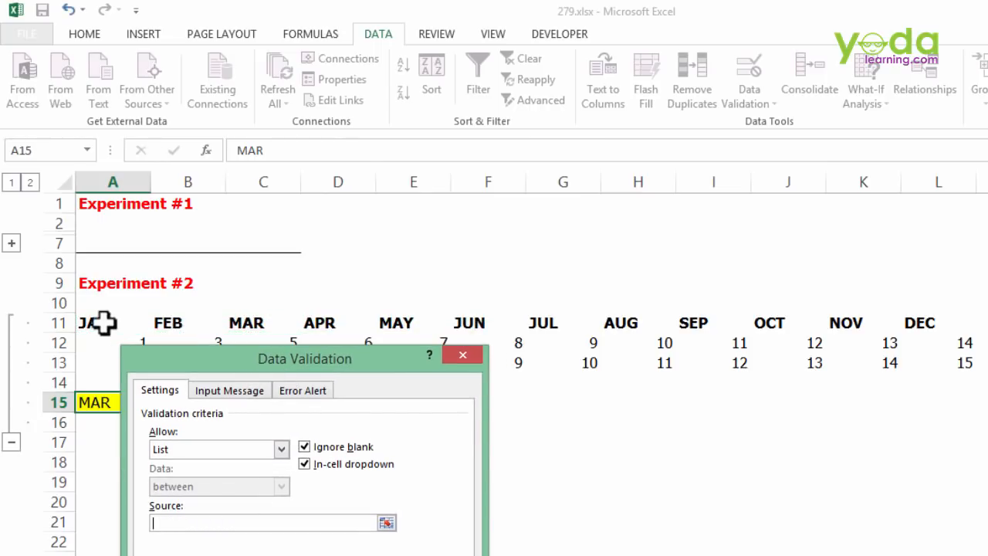
{"action": "left_click_drag", "start_coordinate": [102, 322], "coordinate": [950, 324]}
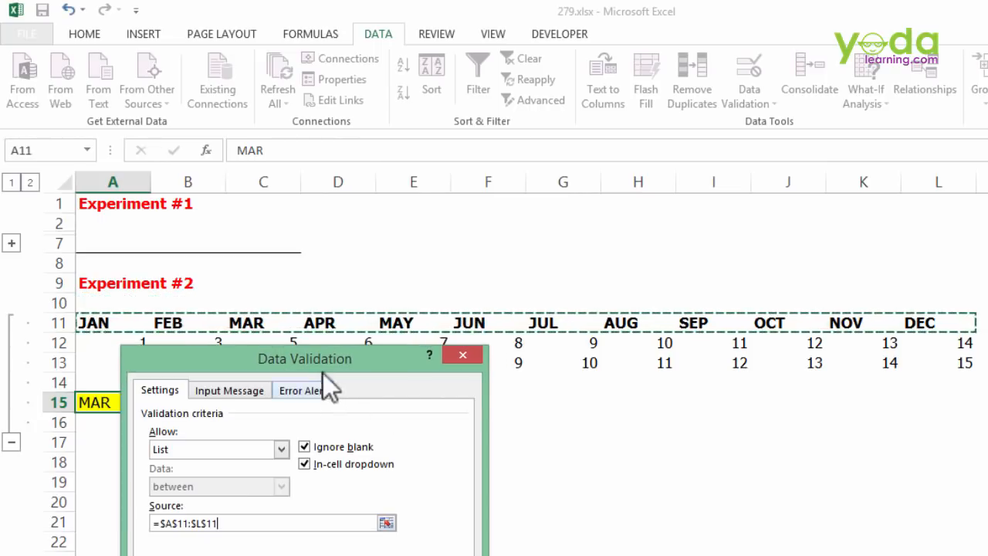
{"action": "left_click_drag", "start_coordinate": [322, 373], "coordinate": [316, 85]}
{"action": "left_click", "coordinate": [350, 444]}
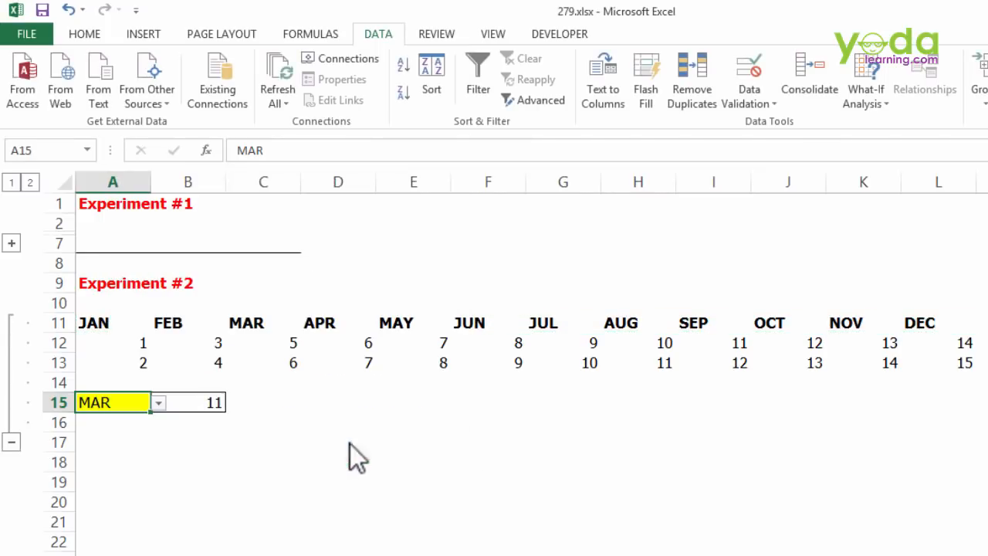
Step: Test the extended month list by choosing AUG in A15, and select H12:H13 to check the AUG values
{"action": "left_click", "coordinate": [157, 405]}
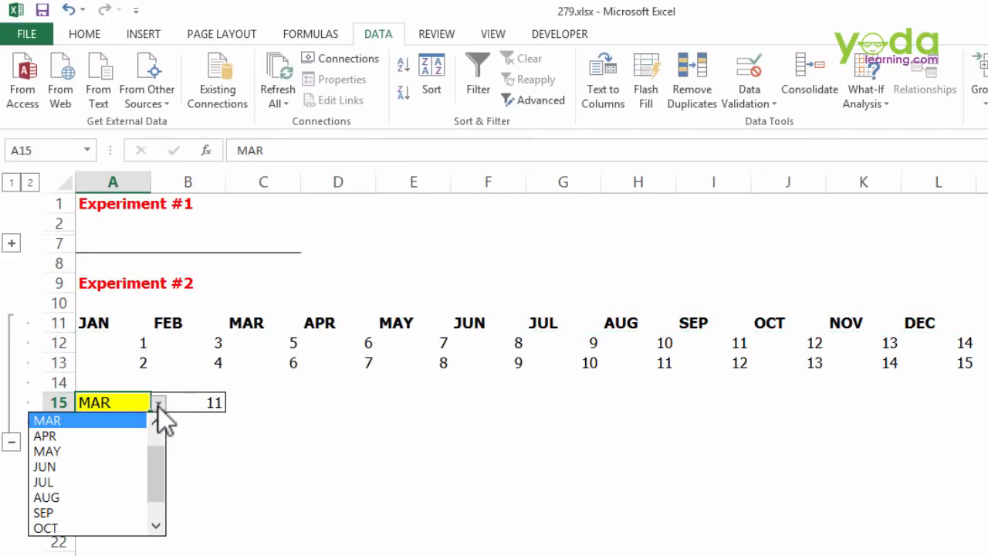
{"action": "mouse_move", "coordinate": [155, 467]}
{"action": "left_mouse_down"}
{"action": "mouse_move", "coordinate": [158, 494]}
{"action": "mouse_move", "coordinate": [156, 480]}
{"action": "left_mouse_up"}
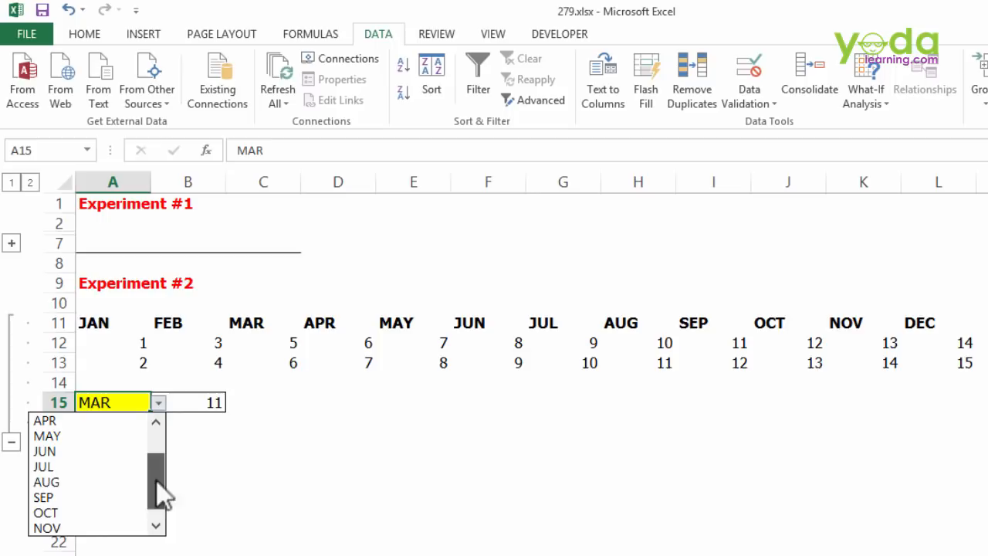
{"action": "left_click", "coordinate": [89, 480]}
{"action": "left_click_drag", "start_coordinate": [653, 341], "coordinate": [649, 364]}
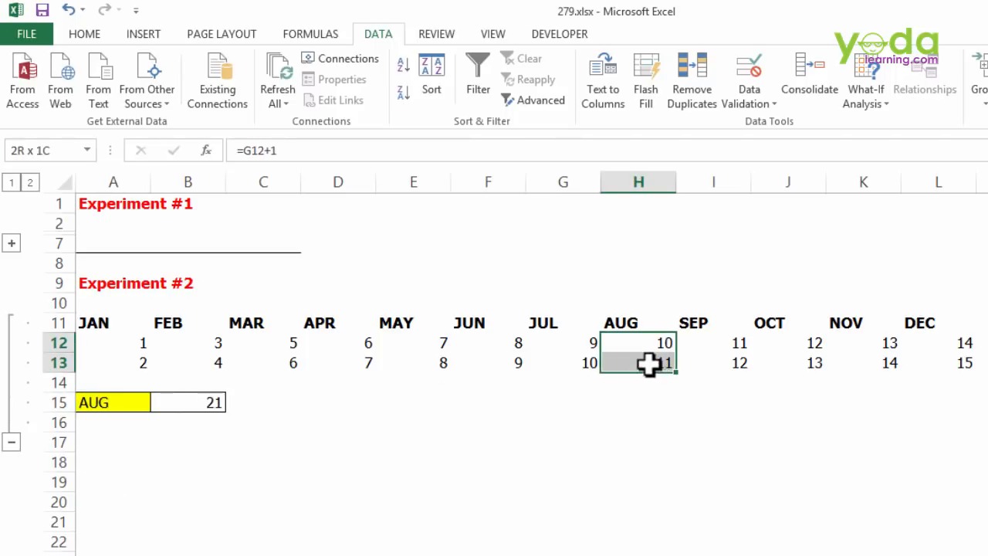
Step: Examine the SUM and INDIRECT formula in B15 and leave it unedited
{"action": "left_click", "coordinate": [137, 403]}
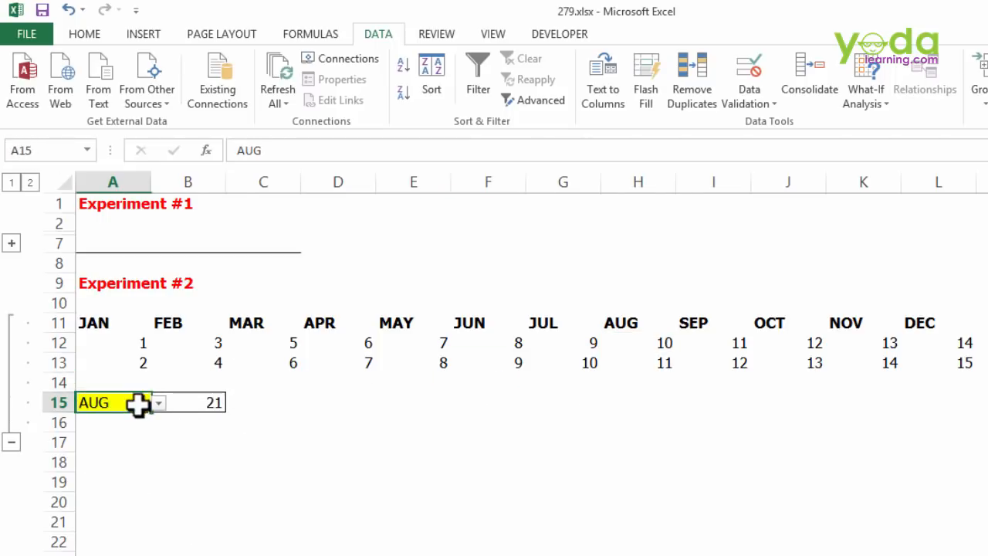
{"action": "left_click", "coordinate": [158, 403]}
{"action": "left_click", "coordinate": [203, 403]}
{"action": "double_click", "coordinate": [206, 405]}
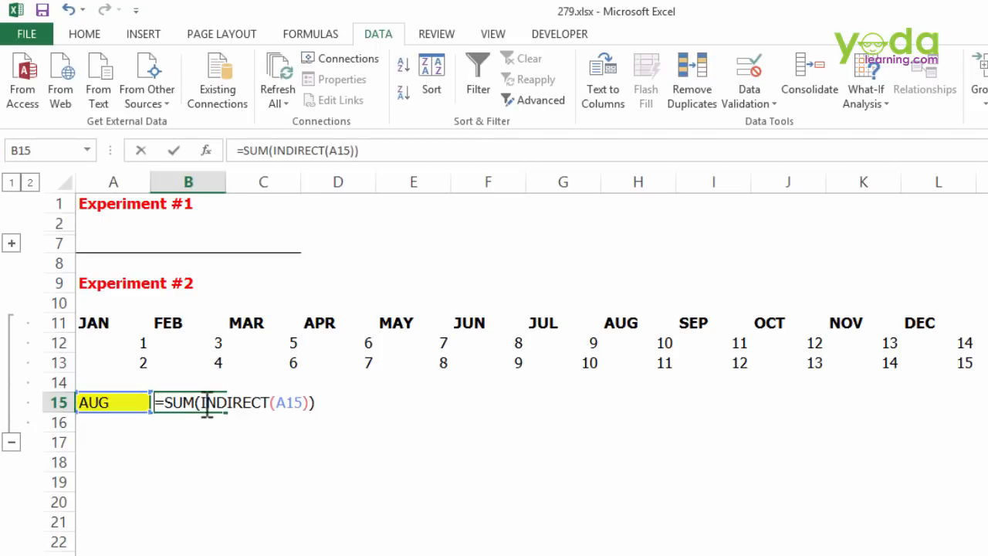
{"action": "left_click_drag", "start_coordinate": [178, 402], "coordinate": [392, 403]}
{"action": "key", "text": "Escape"}
Step: Set the month in A15 to DEC
{"action": "left_click", "coordinate": [142, 407]}
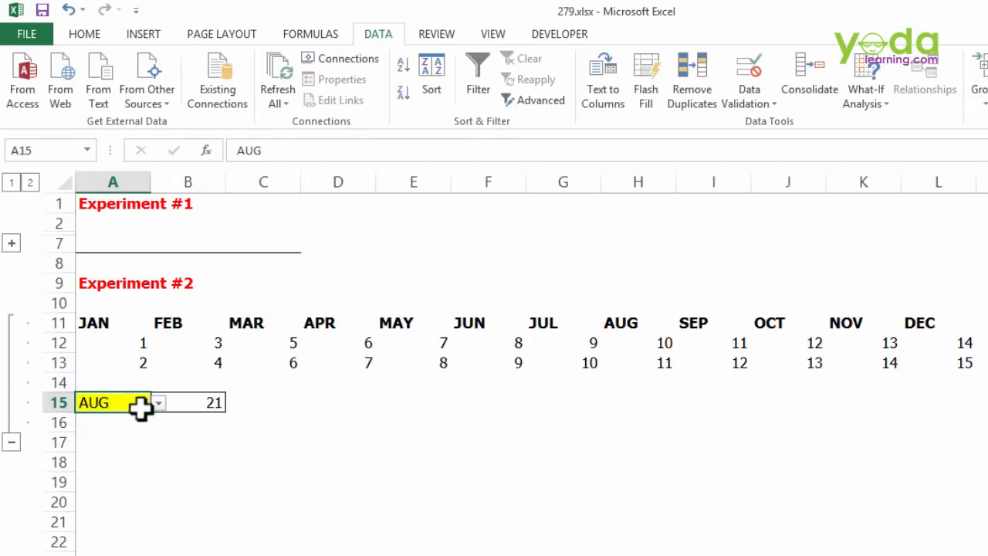
{"action": "left_click", "coordinate": [158, 403]}
{"action": "mouse_move", "coordinate": [160, 506]}
{"action": "left_mouse_down"}
{"action": "mouse_move", "coordinate": [160, 477]}
{"action": "mouse_move", "coordinate": [159, 506]}
{"action": "left_mouse_up"}
{"action": "left_click", "coordinate": [111, 529]}
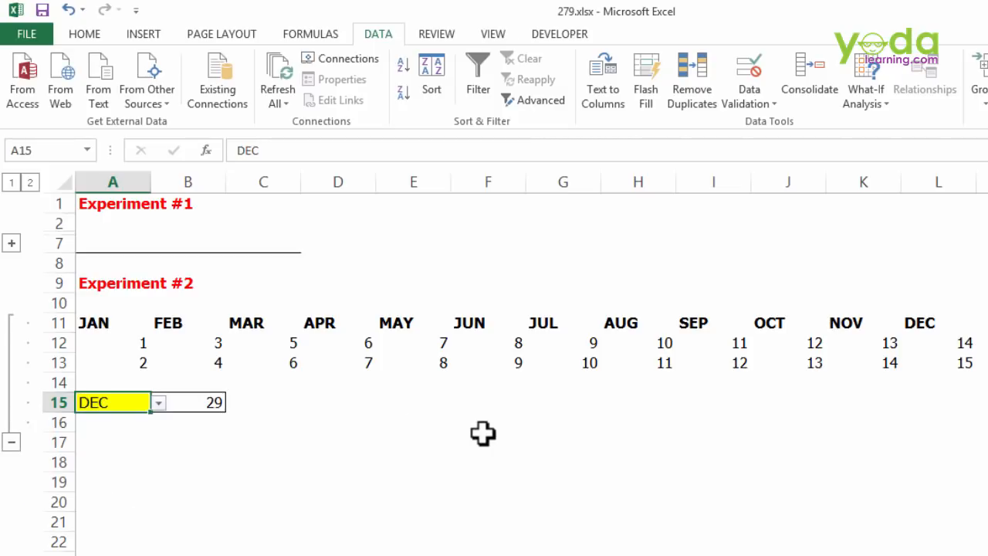
{"action": "scroll", "coordinate": [442, 409], "scroll_direction": "up", "scroll_amount": 2}
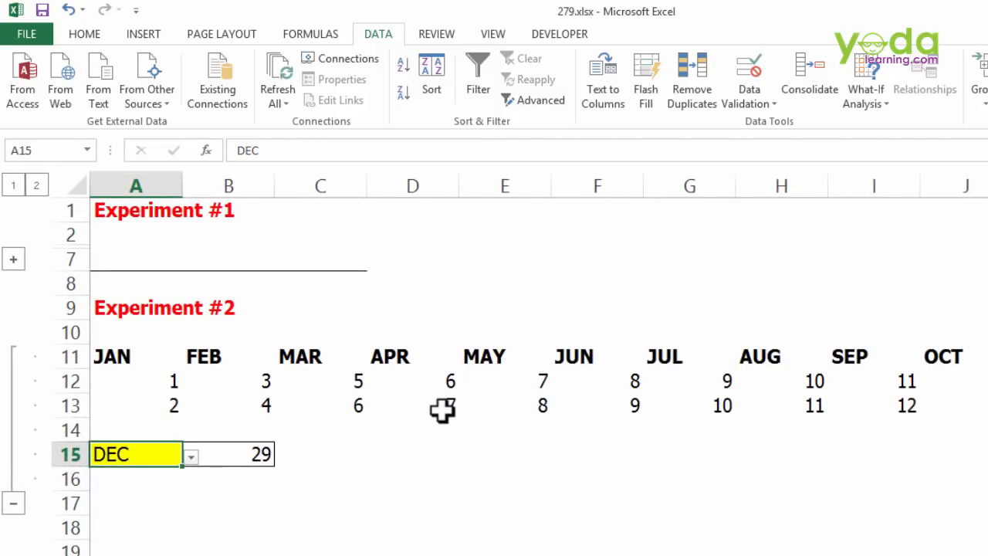